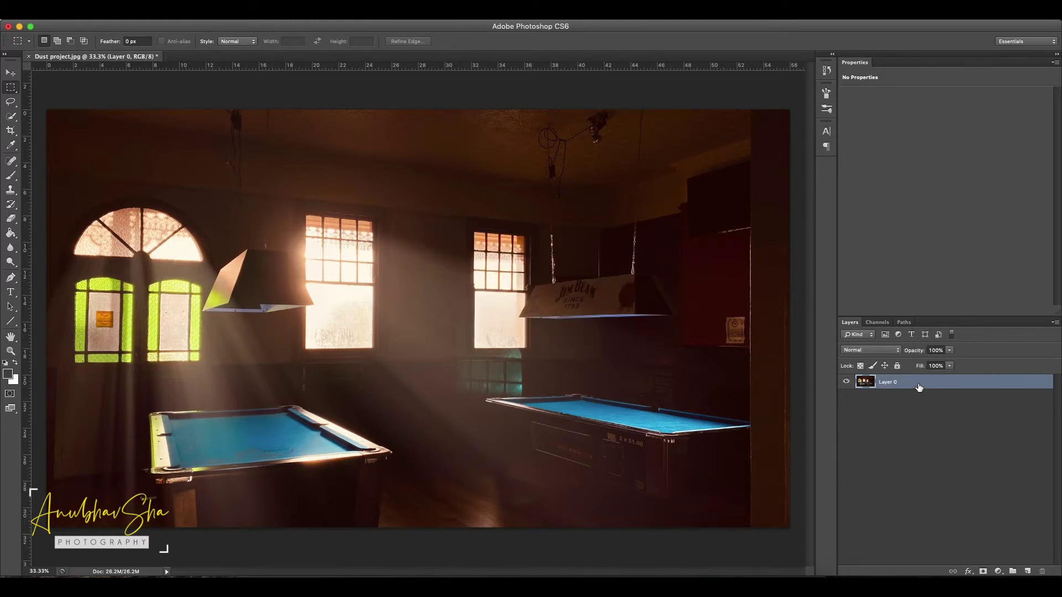
- Duplicate Layer 0, hide the original layer, and rename the copy Main
key("ctrl+j")
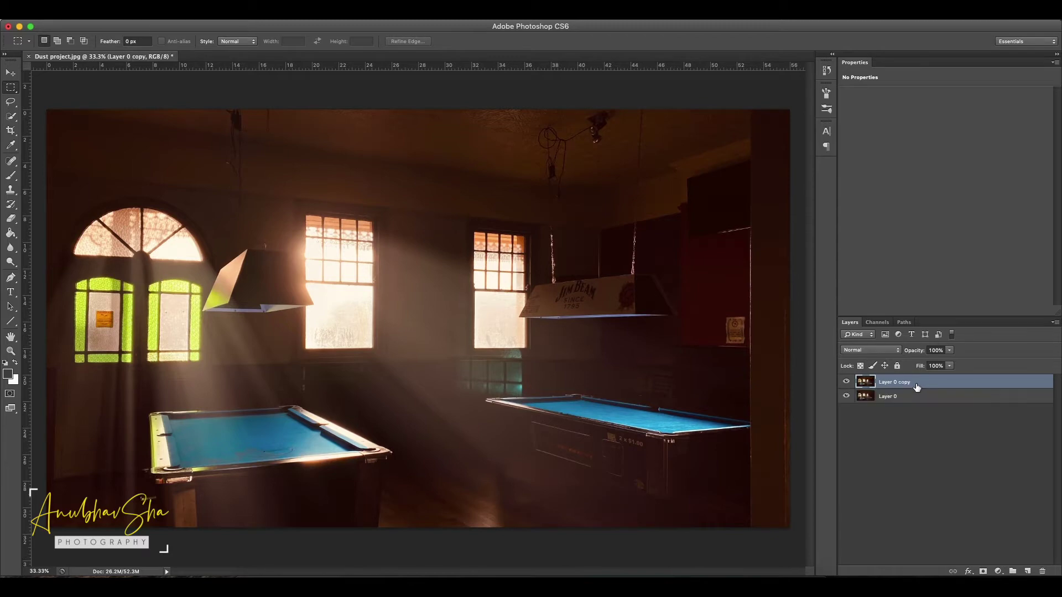
left_click(845, 396)
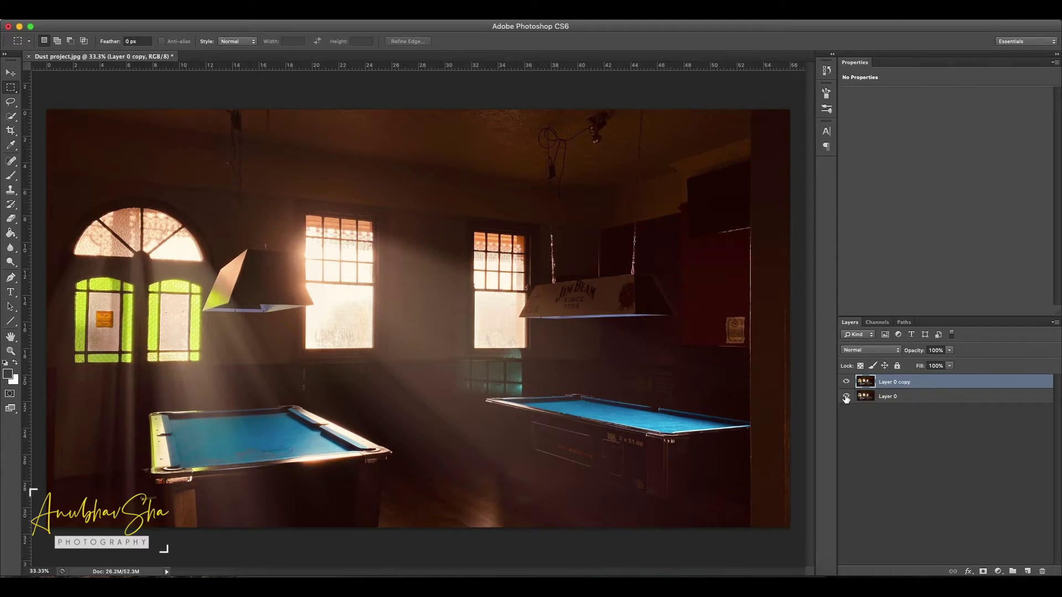
double_click(894, 383)
type("Main")
key("Return")
- Try the 46 px spatter brush preset enlarged to 113 px with a curved stroke across the photo
key("b")
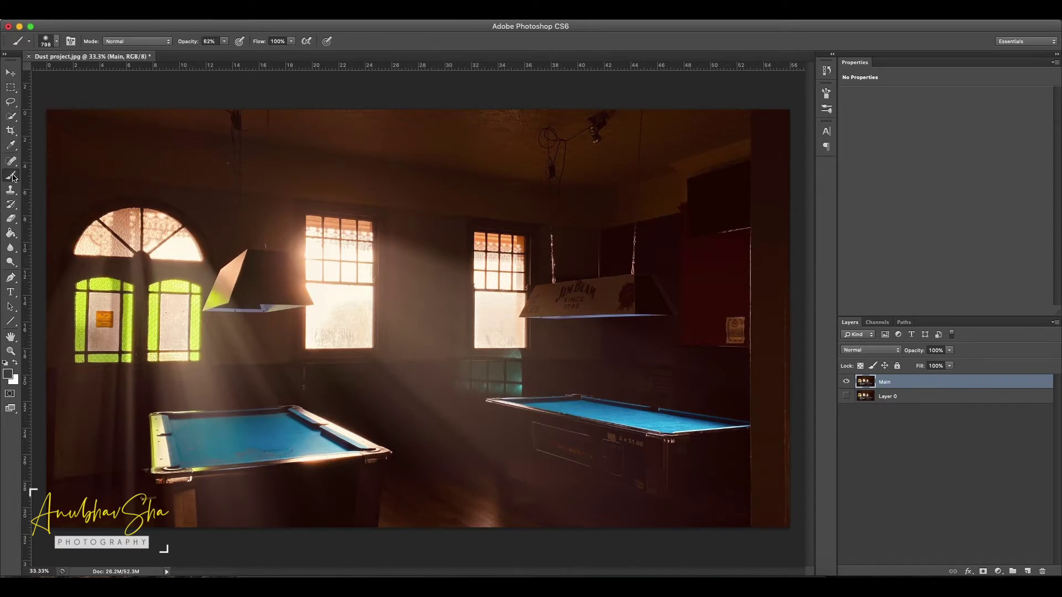
left_click(57, 42)
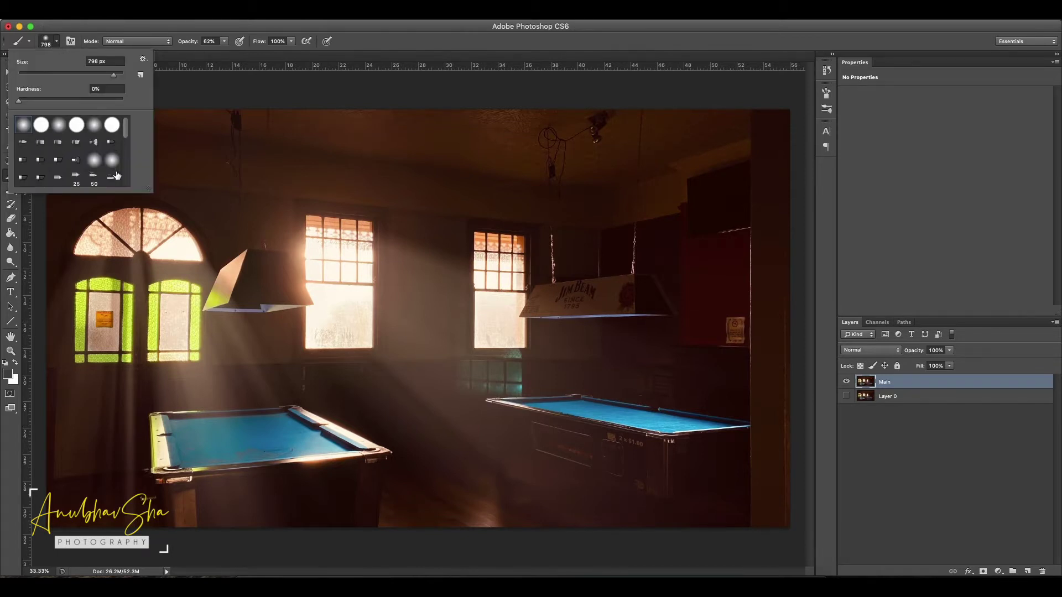
scroll(130, 140, "down", 2)
scroll(137, 137, "down", 5)
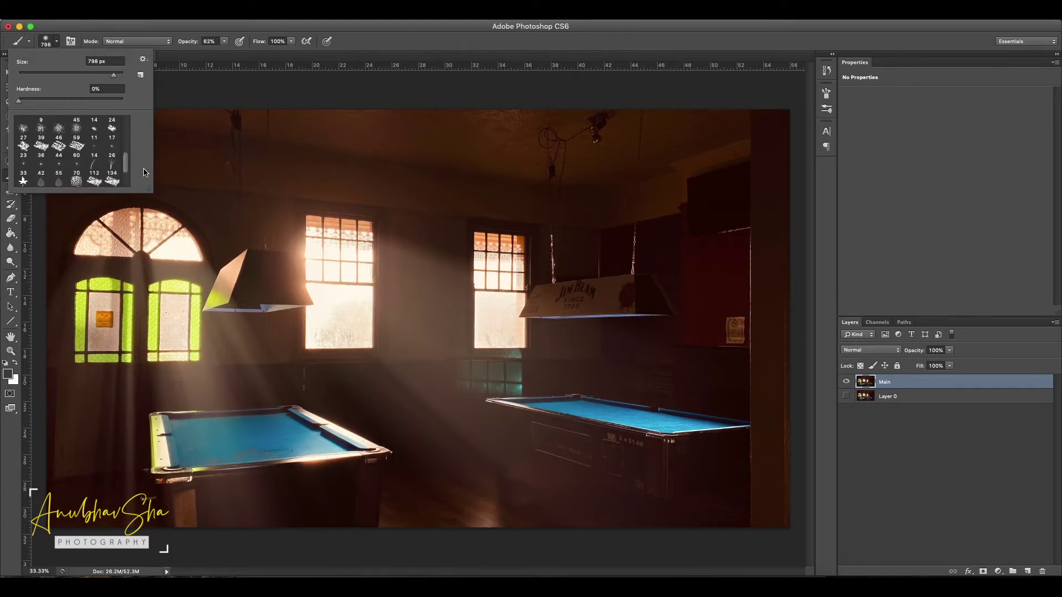
left_click(59, 130)
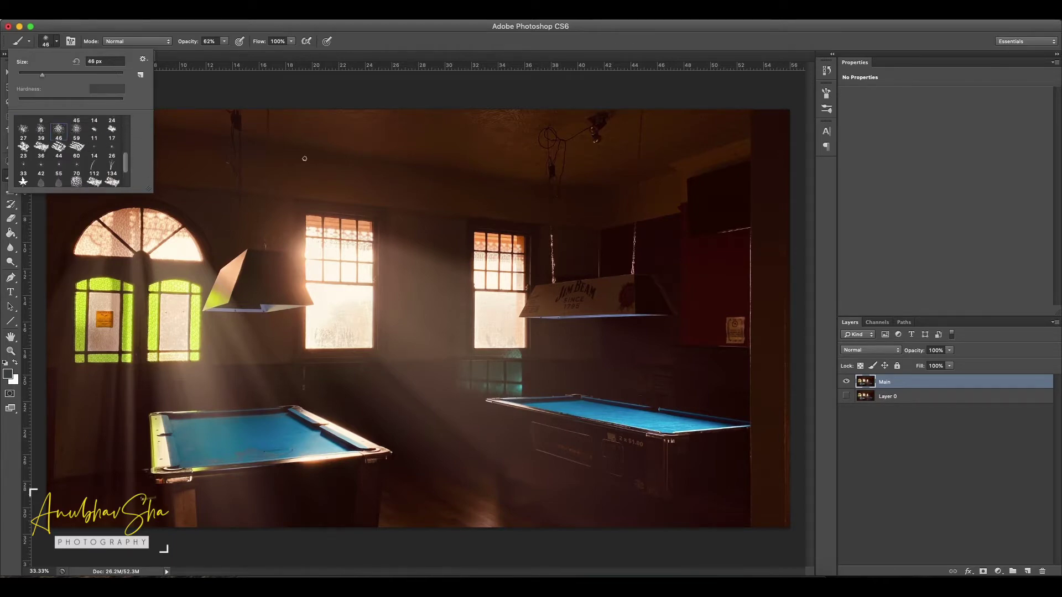
left_click(898, 205)
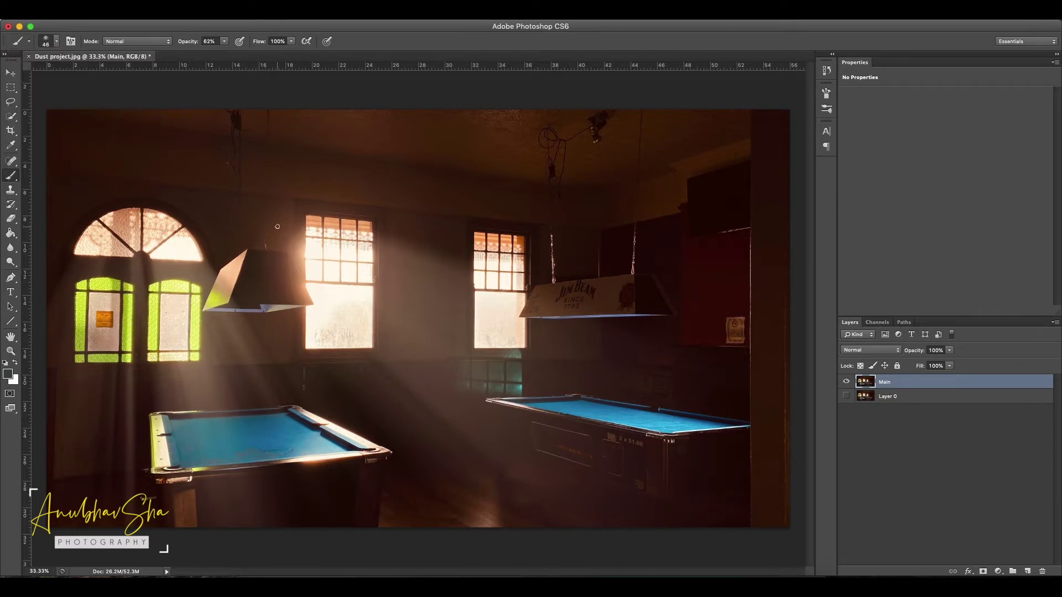
left_click(57, 42)
left_click_drag(67, 73, 75, 76)
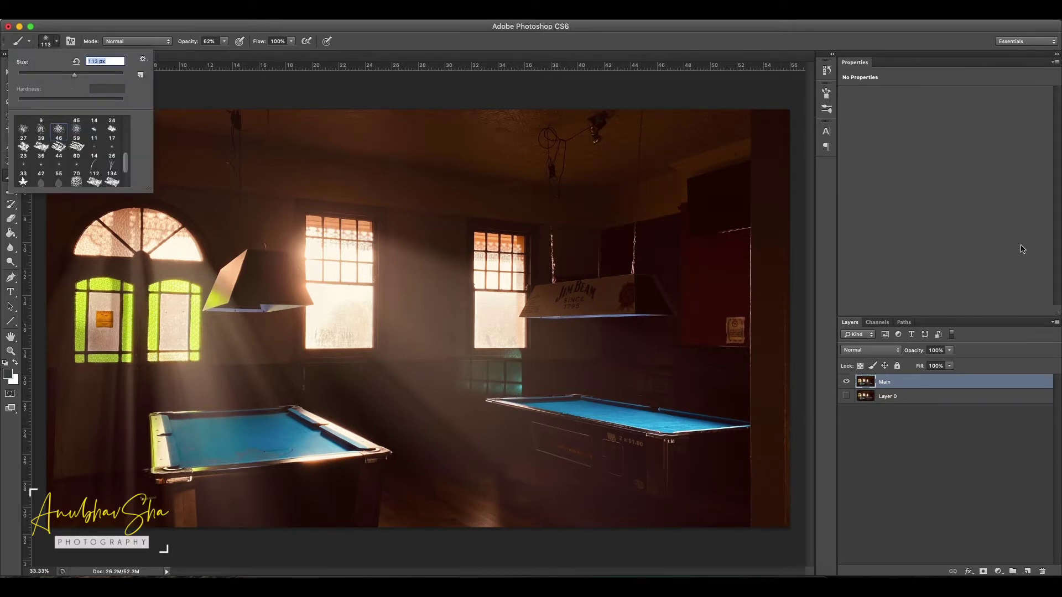
key("Return")
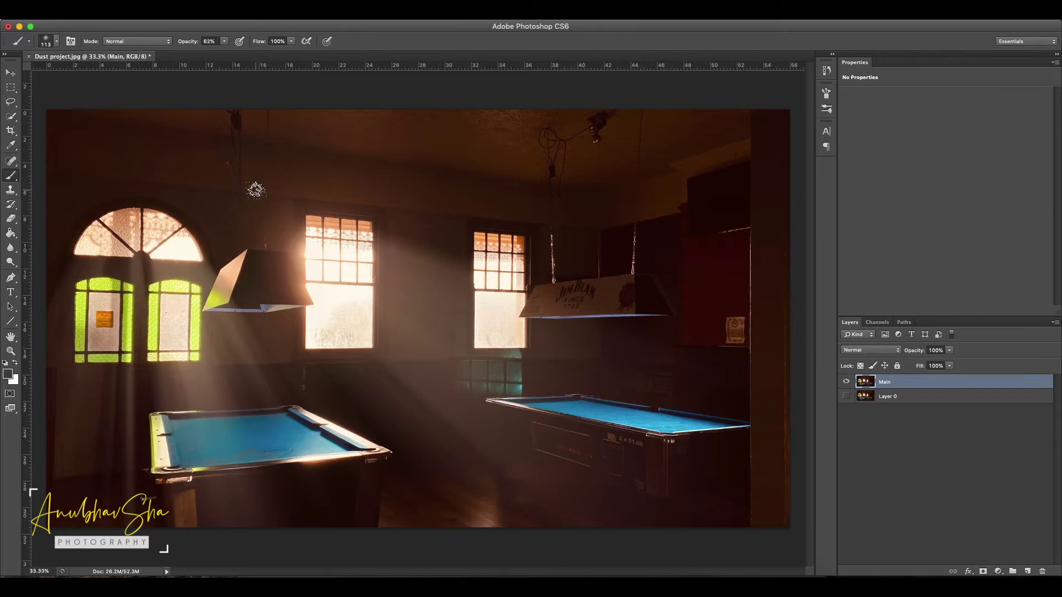
mouse_move(297, 180)
left_mouse_down()
mouse_move(408, 181)
mouse_move(393, 260)
mouse_move(201, 271)
left_mouse_up()
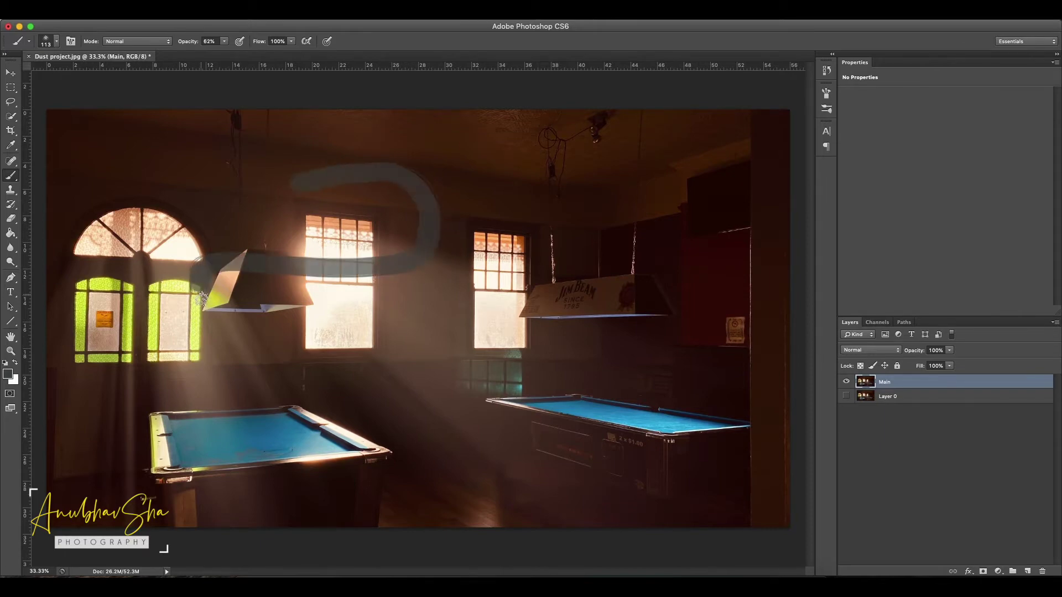
- Try a textured 90 px brush preset with loose strokes across the upper part of the photo
left_click(56, 42)
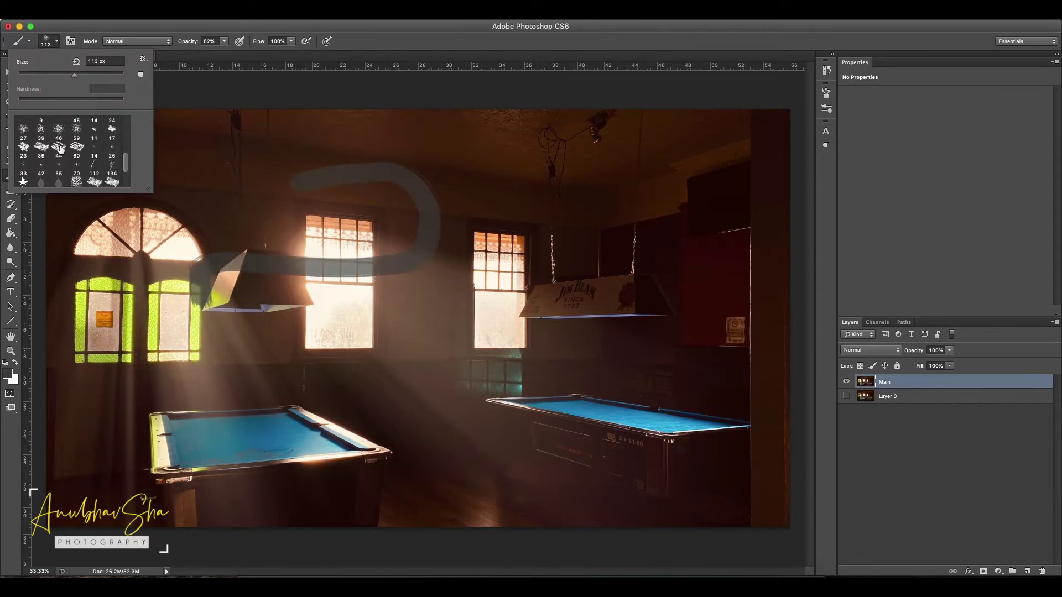
left_click(76, 181)
mouse_move(532, 200)
left_mouse_down()
mouse_move(546, 265)
mouse_move(434, 356)
mouse_move(297, 367)
mouse_move(413, 326)
mouse_move(470, 168)
mouse_move(592, 201)
mouse_move(697, 279)
left_mouse_up()
- Try the soft round brush at 182 px over the photo and revert all the test strokes
left_click(56, 42)
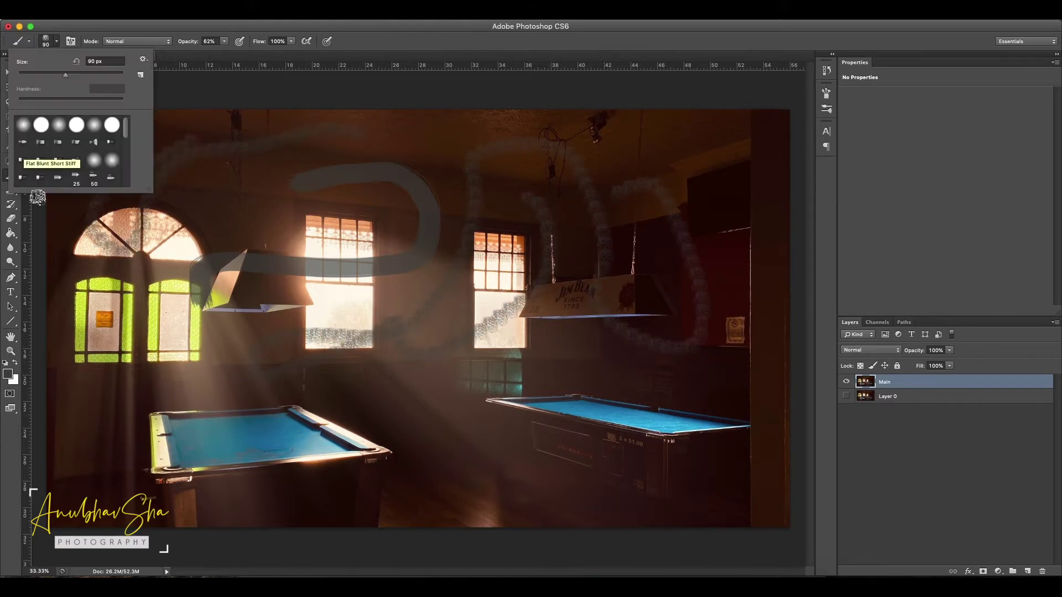
left_click(23, 125)
left_click_drag(66, 75, 92, 75)
left_click(894, 231)
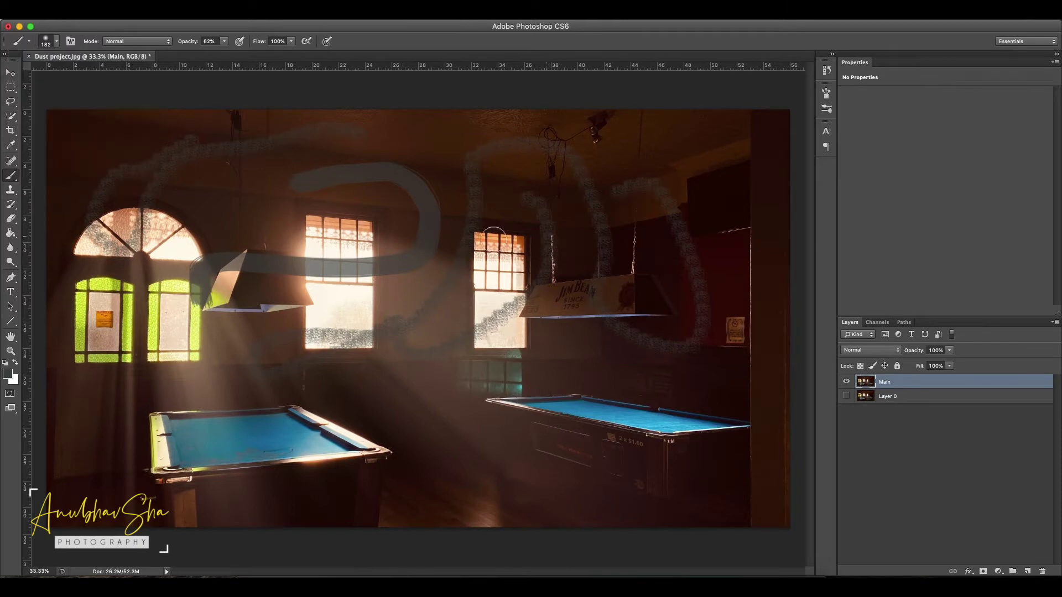
mouse_move(452, 448)
left_mouse_down()
mouse_move(388, 457)
mouse_move(239, 388)
mouse_move(159, 443)
mouse_move(218, 474)
mouse_move(233, 413)
mouse_move(118, 351)
mouse_move(123, 412)
mouse_move(156, 310)
mouse_move(299, 322)
mouse_move(392, 304)
left_mouse_up()
mouse_move(558, 354)
left_mouse_down()
mouse_move(571, 506)
mouse_move(606, 337)
left_mouse_up()
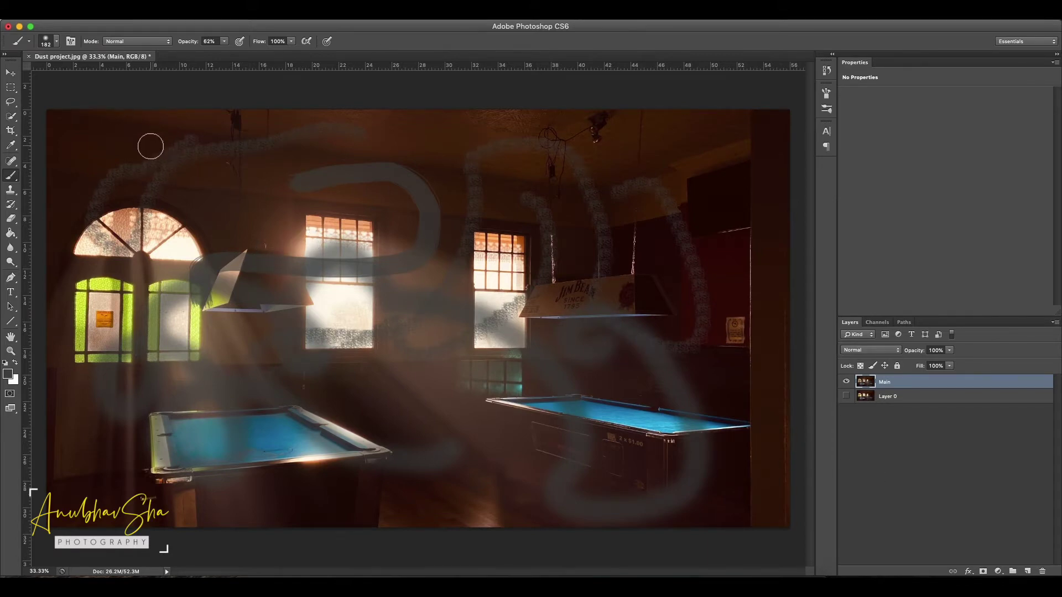
left_click(990, 506)
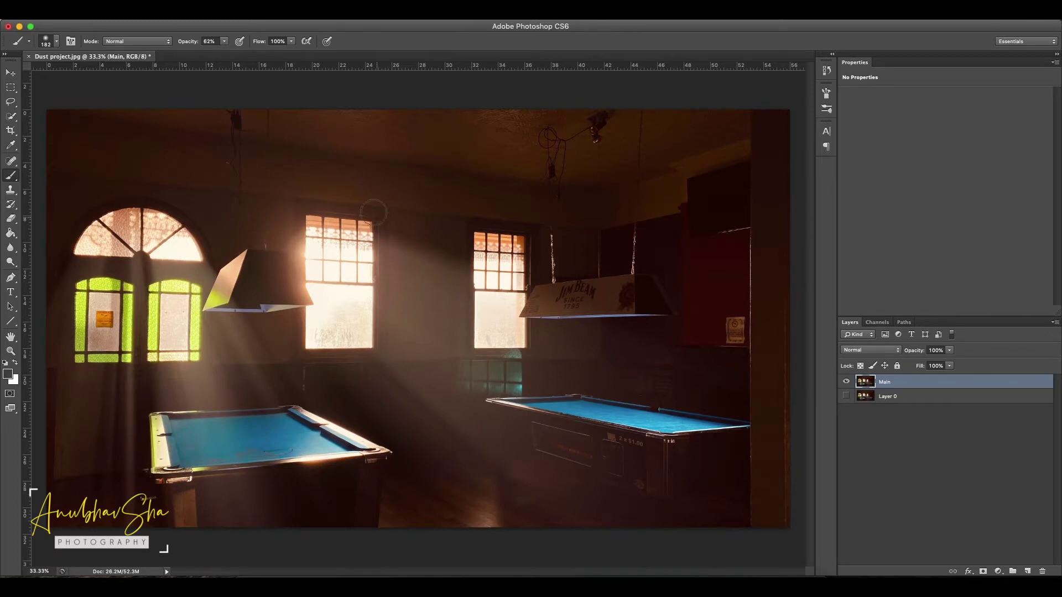
- Create a new 500 x 500 pixel document with a white background
left_click(82, 19)
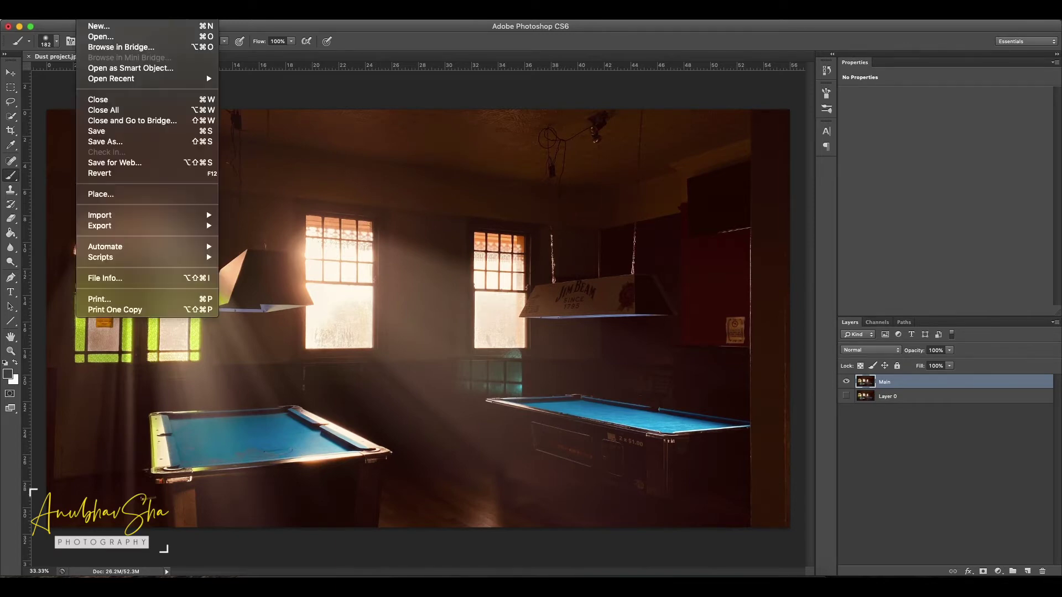
left_click(98, 26)
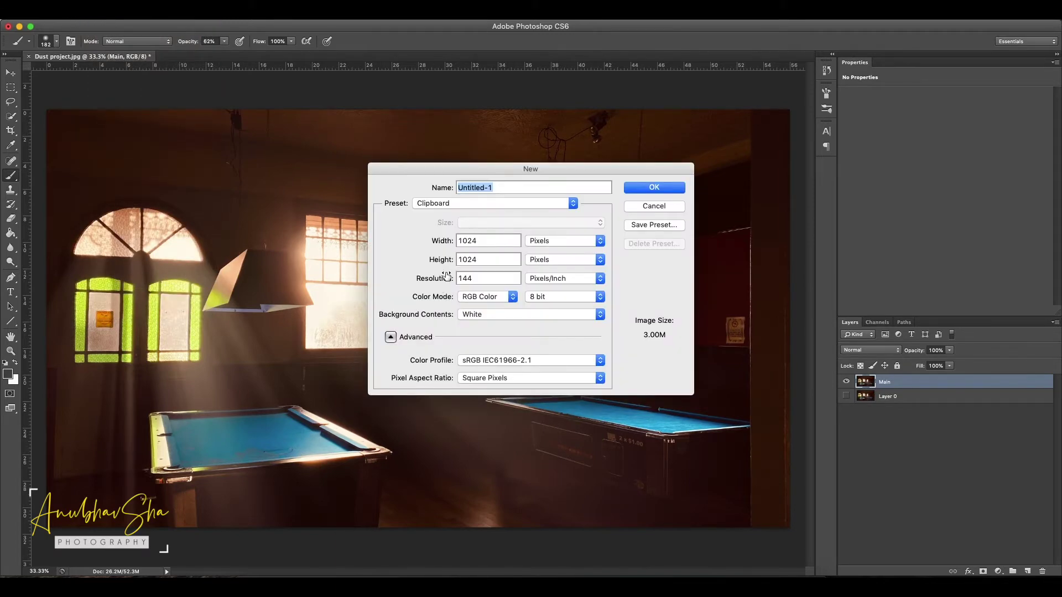
key("Tab")
type("500")
key("Tab")
type("500")
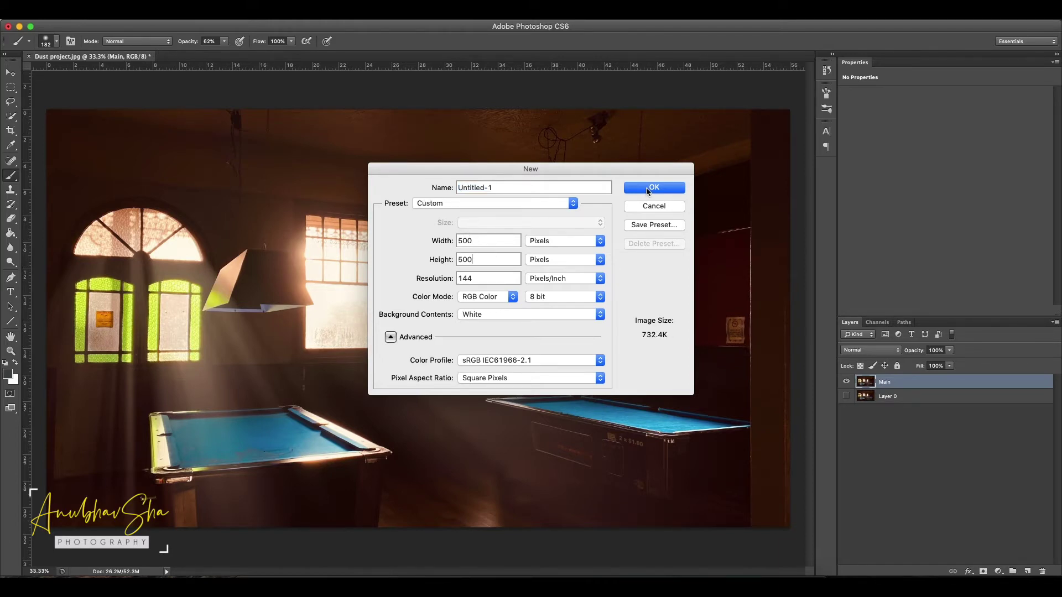
key("Return")
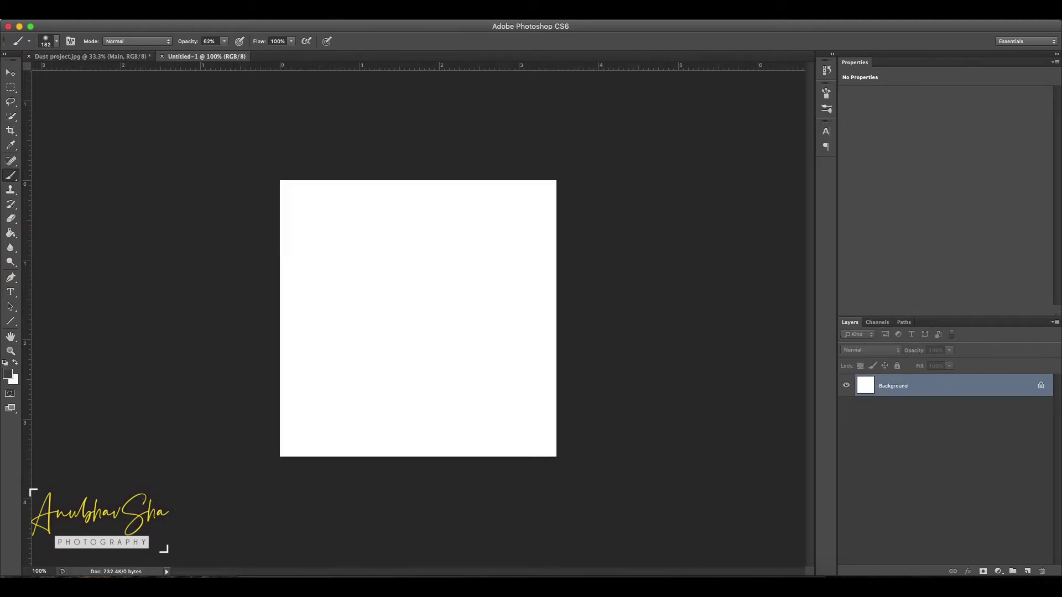
- Reduce the soft brush to 4 px and set the foreground colour to black (000000)
key("super+0")
left_click_drag(463, 308, 456, 309)
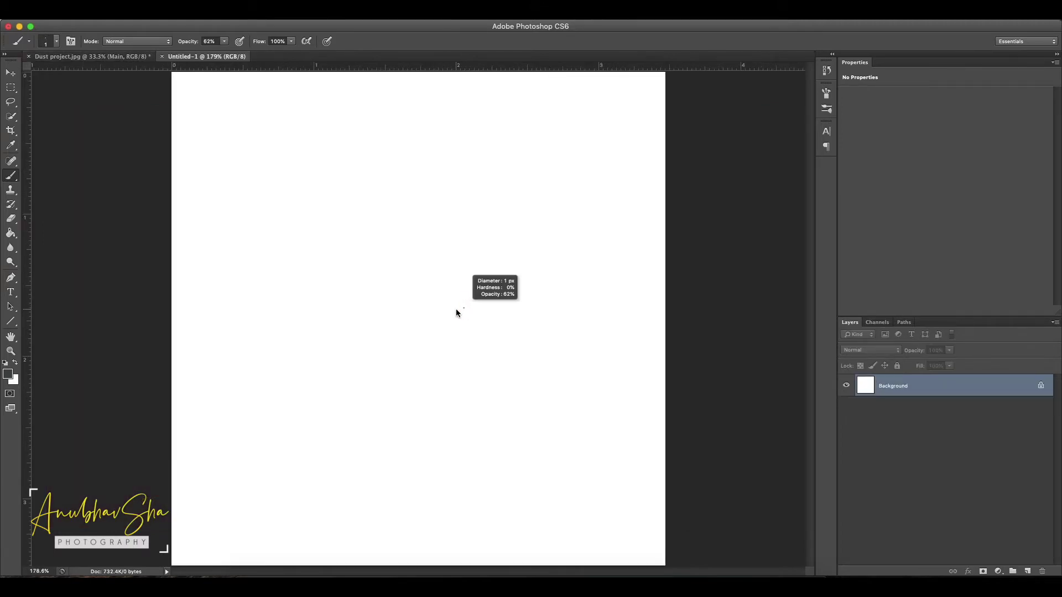
left_click_drag(434, 311, 405, 568)
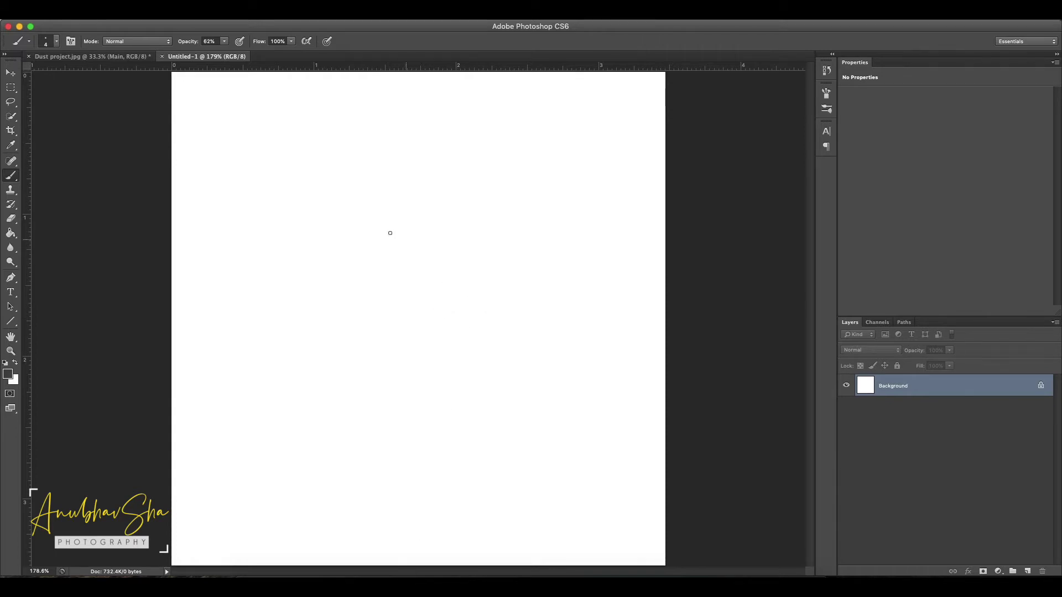
left_click(8, 374)
left_click_drag(627, 244, 606, 270)
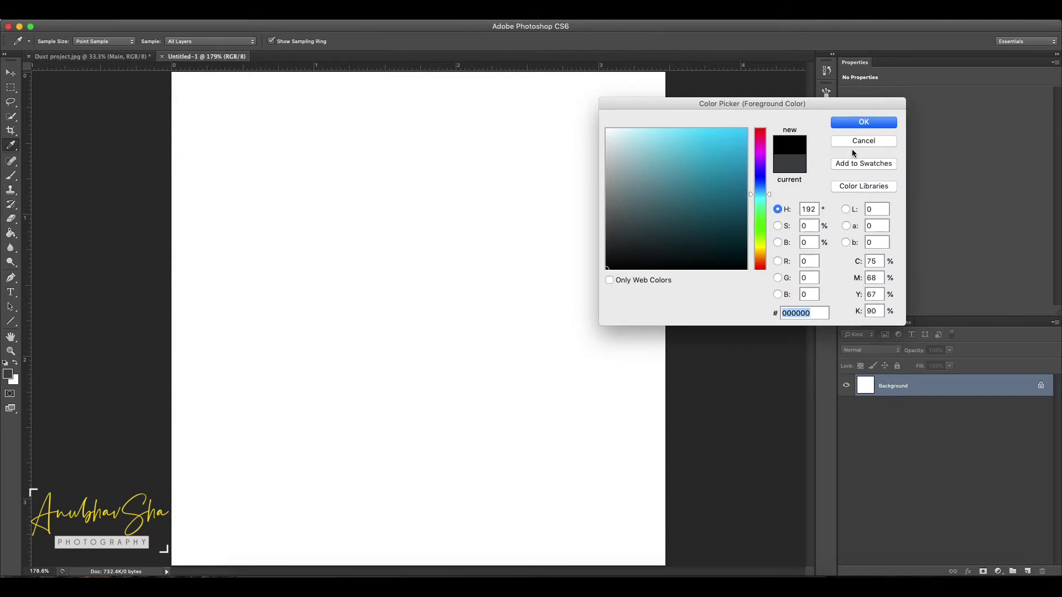
left_click(864, 122)
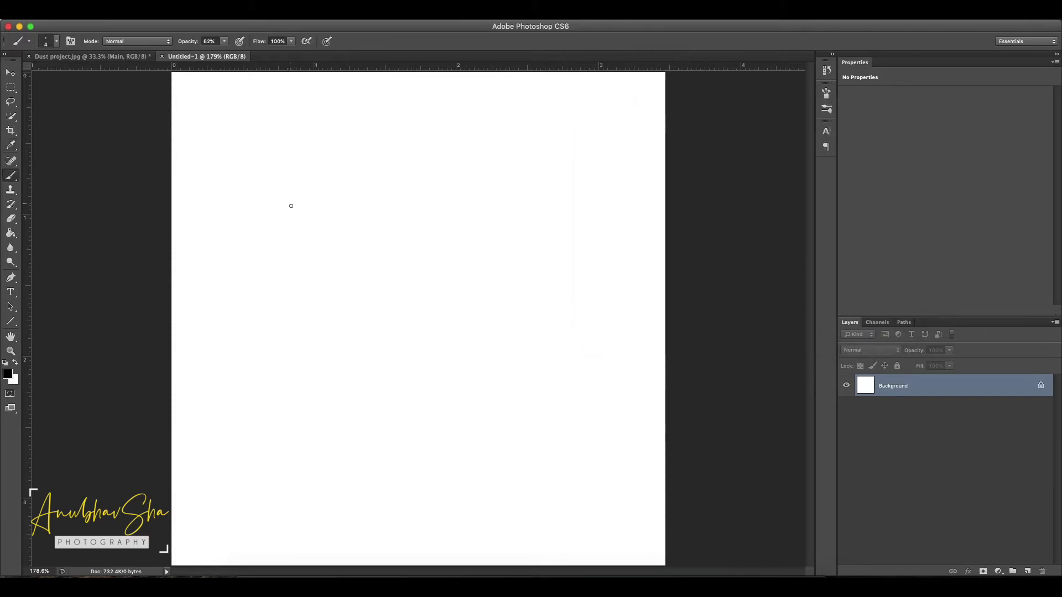
- Scatter a few small black dots of slightly different shapes over the white canvas
left_click(424, 161)
left_click(618, 217)
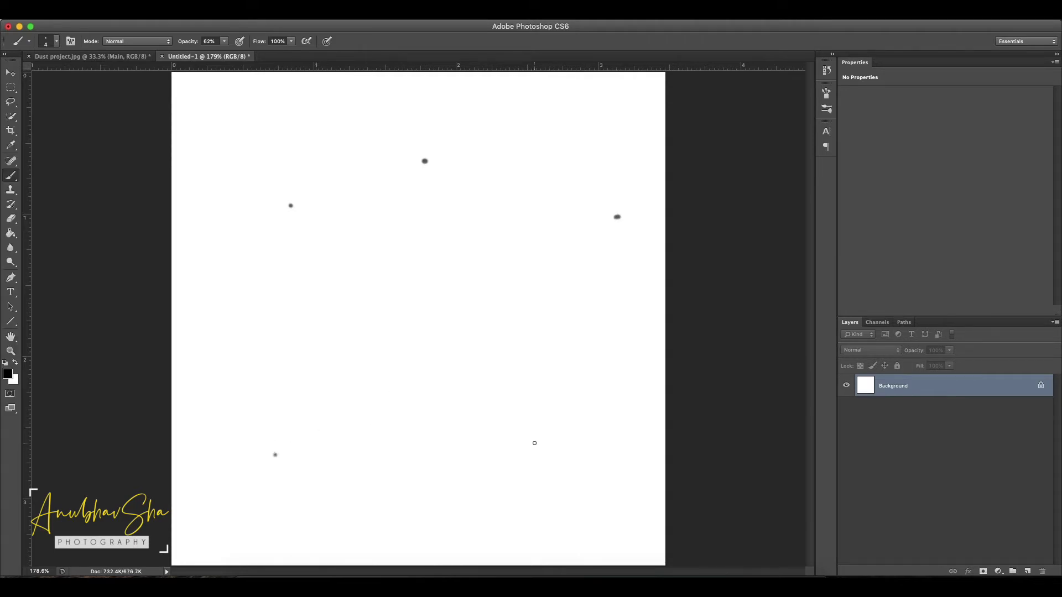
left_click(460, 371)
- Lower the brush flow to 51% and add a lighter dot in the canvas's lower right area
left_click(292, 42)
left_click_drag(294, 52, 267, 52)
left_click(605, 384)
- Add faint dots around the canvas at 14% flow and more dark ones at 100% flow
left_click(287, 41)
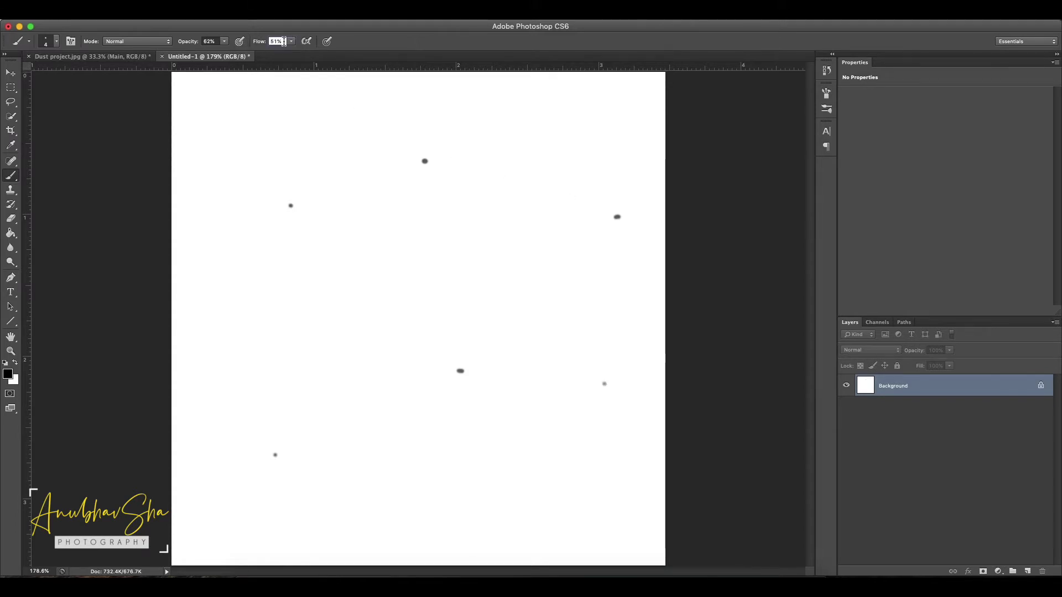
left_click_drag(291, 42, 273, 54)
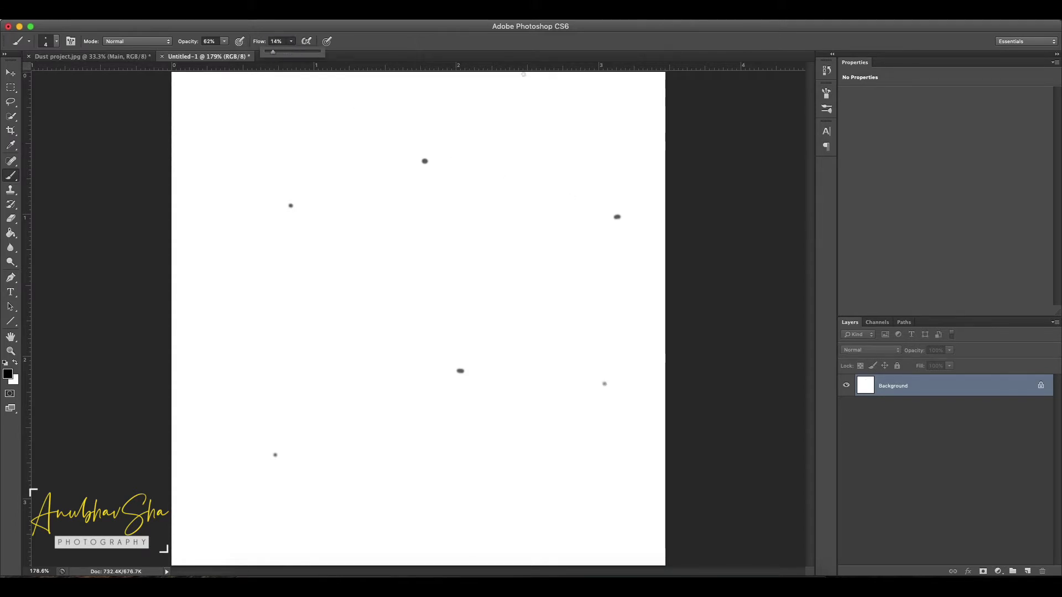
left_click(903, 182)
left_click(549, 125)
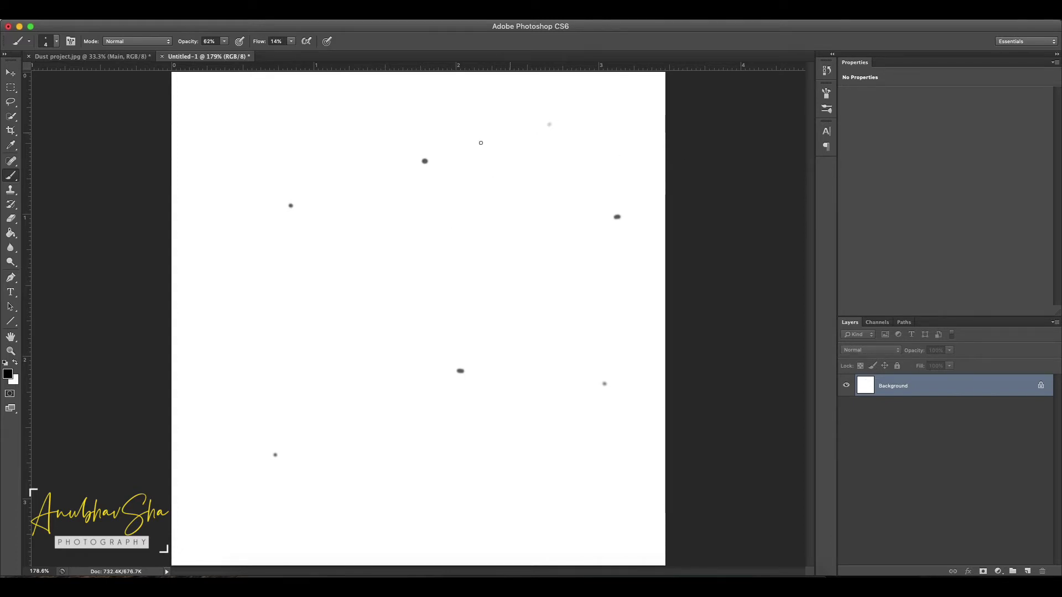
left_click(221, 341)
left_click(290, 41)
left_click(291, 42)
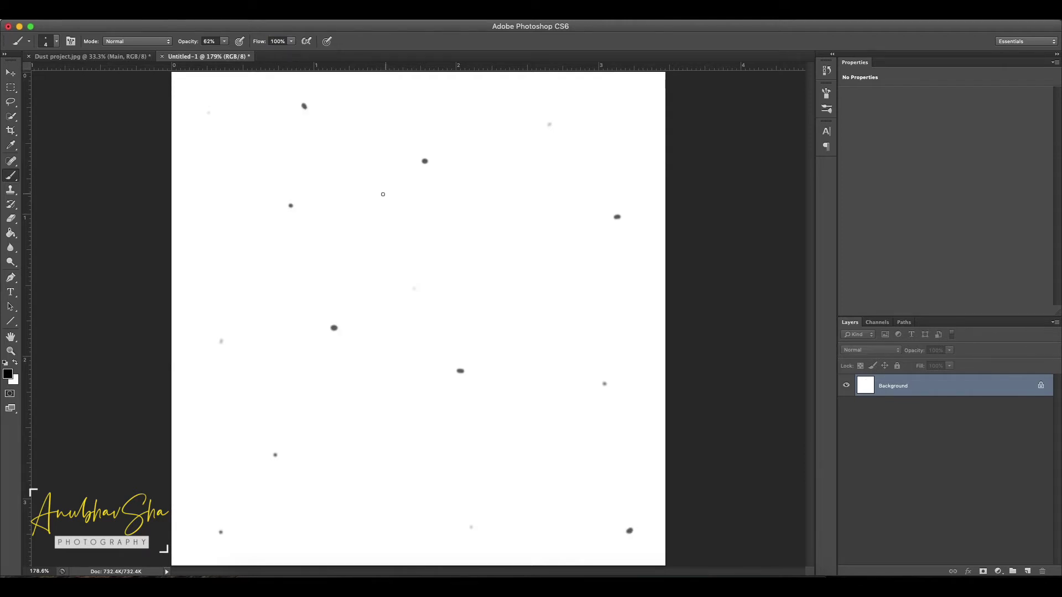
- Define the dot pattern as a brush preset named Dust
left_click(98, 18)
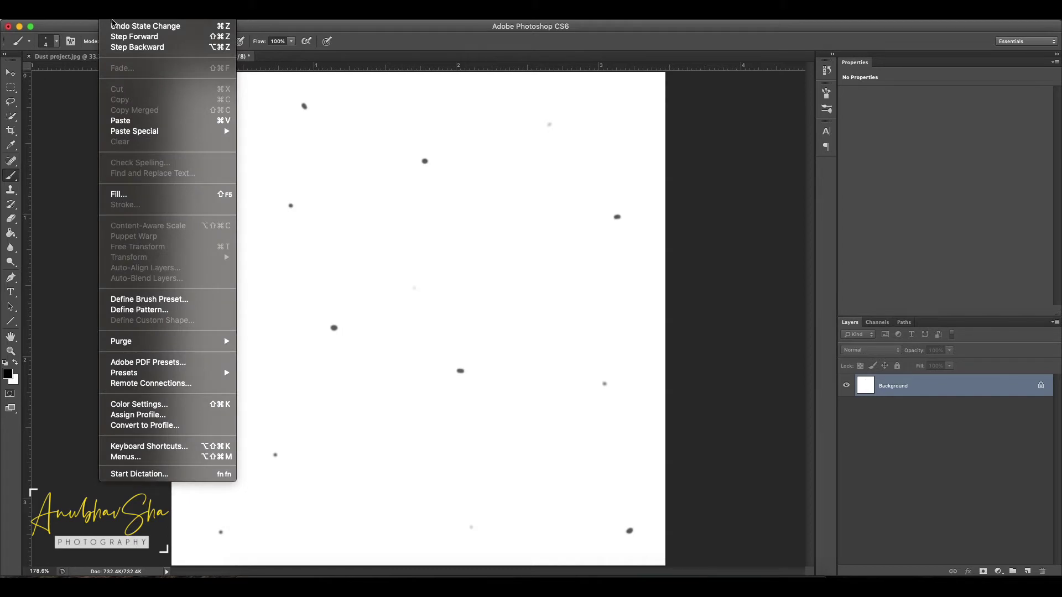
left_click(169, 300)
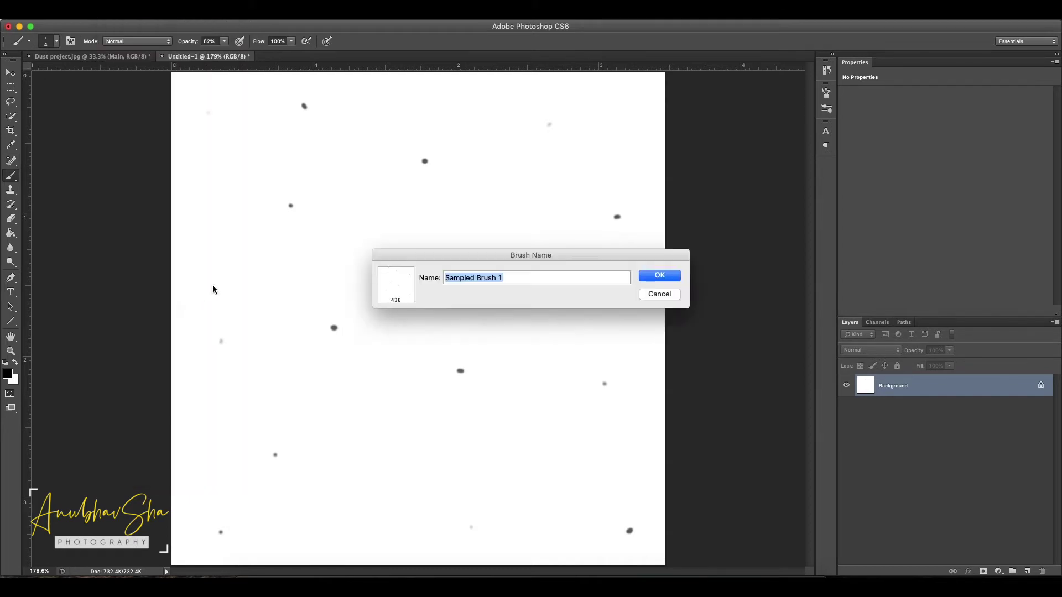
type("Dust")
key("Return")
- Return to Dust project.jpg and set the Dust brush to white, about 803 px and 100% opacity
left_click(386, 330)
left_click(407, 337)
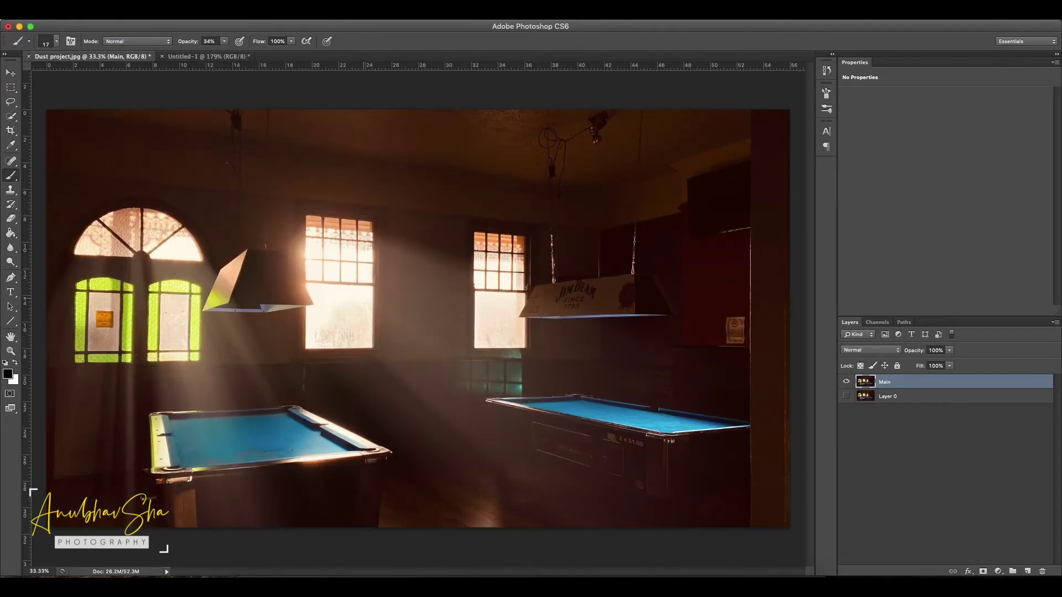
left_click_drag(368, 306, 443, 306)
left_click(442, 302)
key("x")
left_click(221, 41)
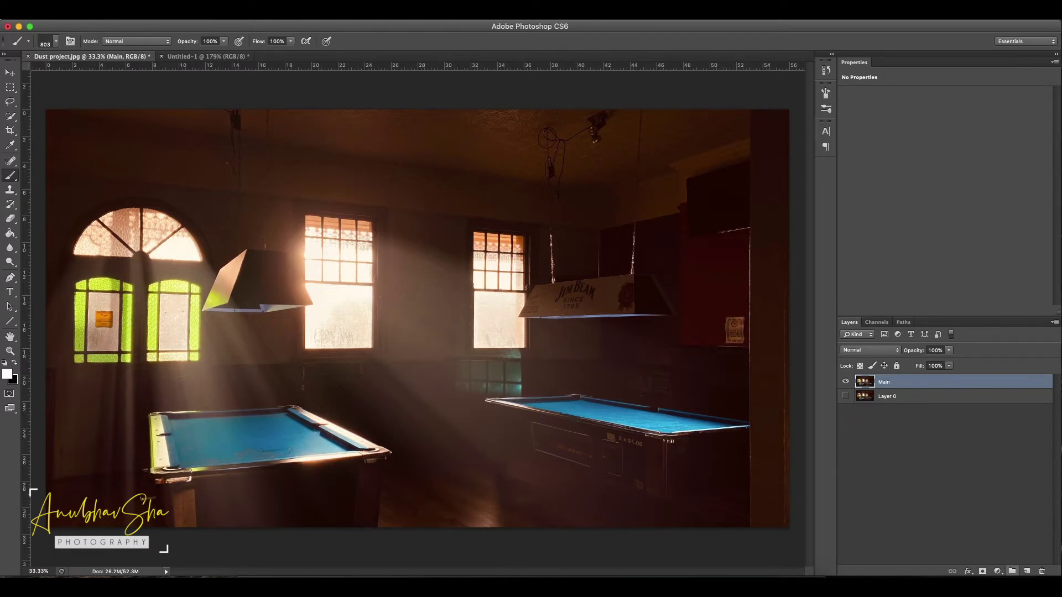
- Add a new layer above Main and paint dust specks in the photo's upper left with a smaller brush
left_click(1027, 570)
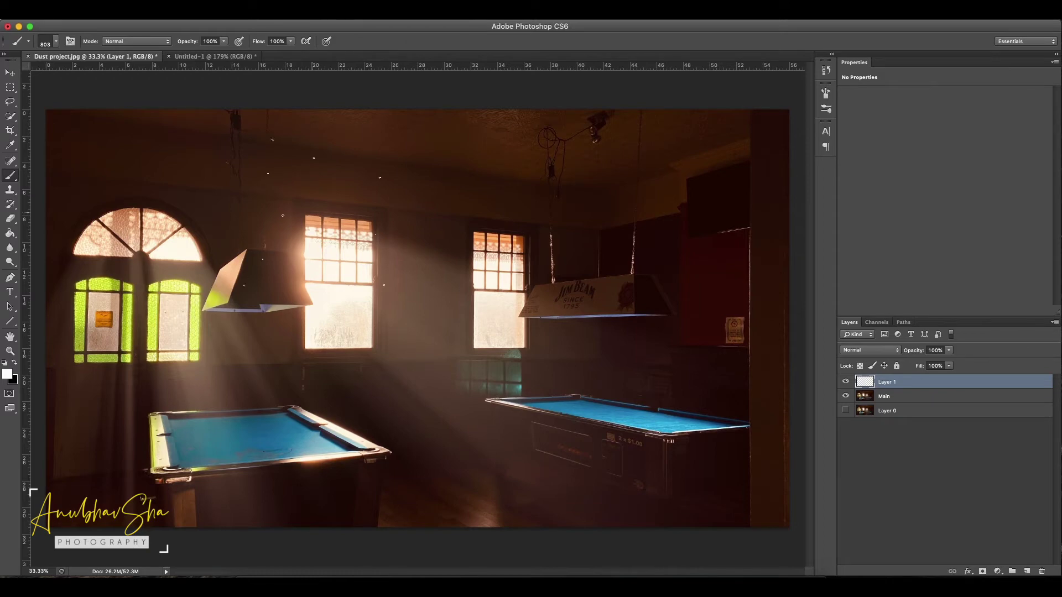
left_click_drag(284, 252, 250, 252)
- Enable Shape Dynamics for the Dust brush with Size Jitter and Angle Jitter both at 100%
left_click(337, 14)
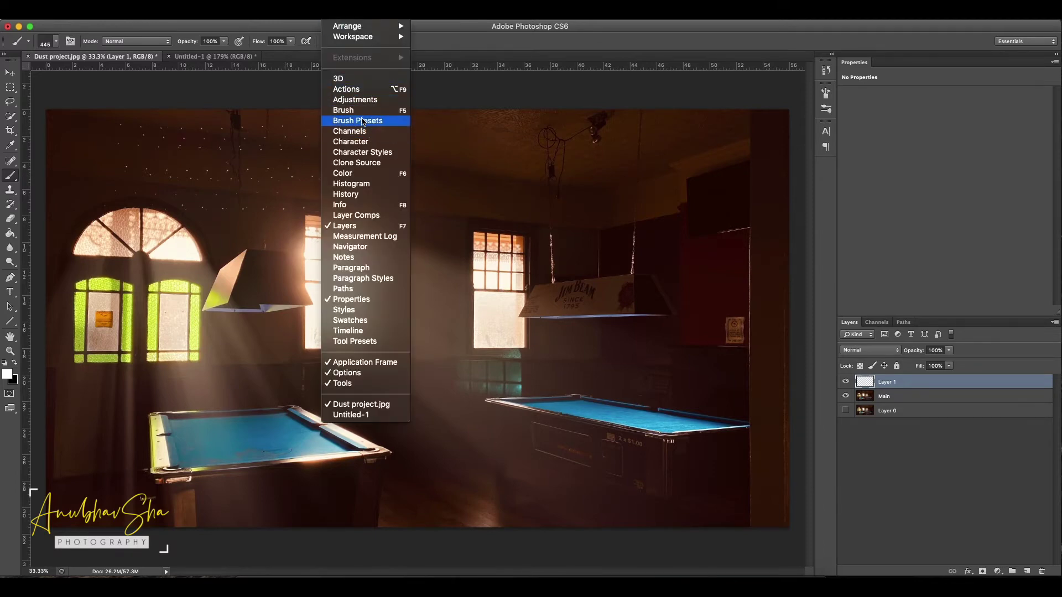
left_click(360, 112)
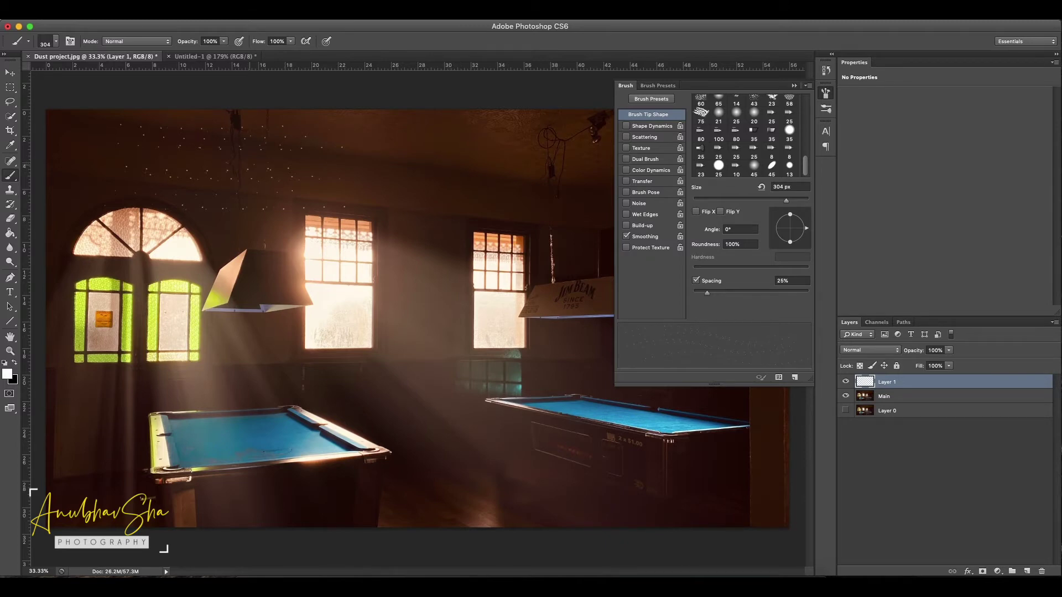
left_click(625, 127)
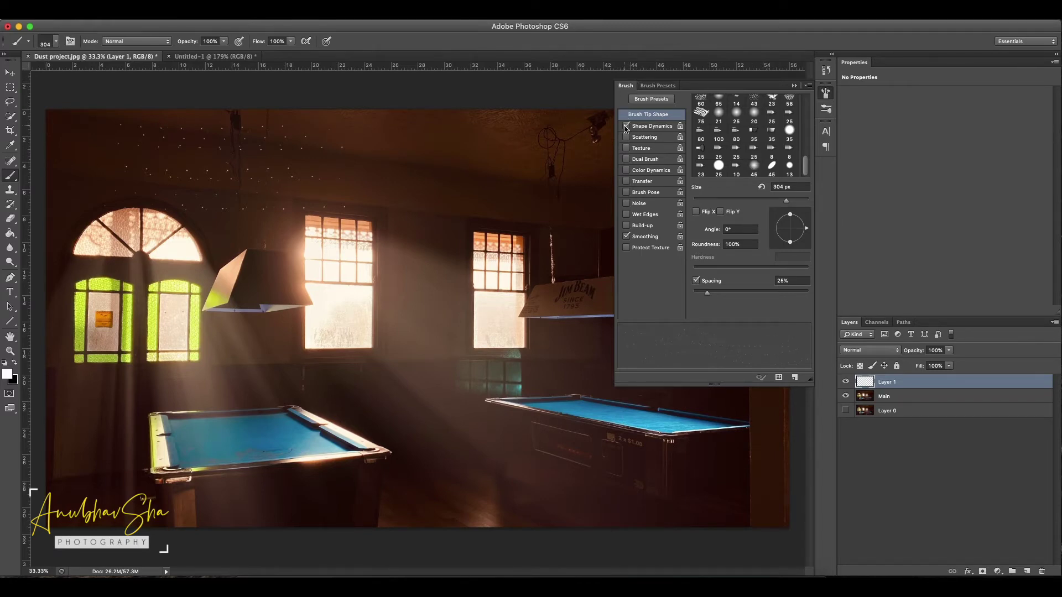
left_click(664, 127)
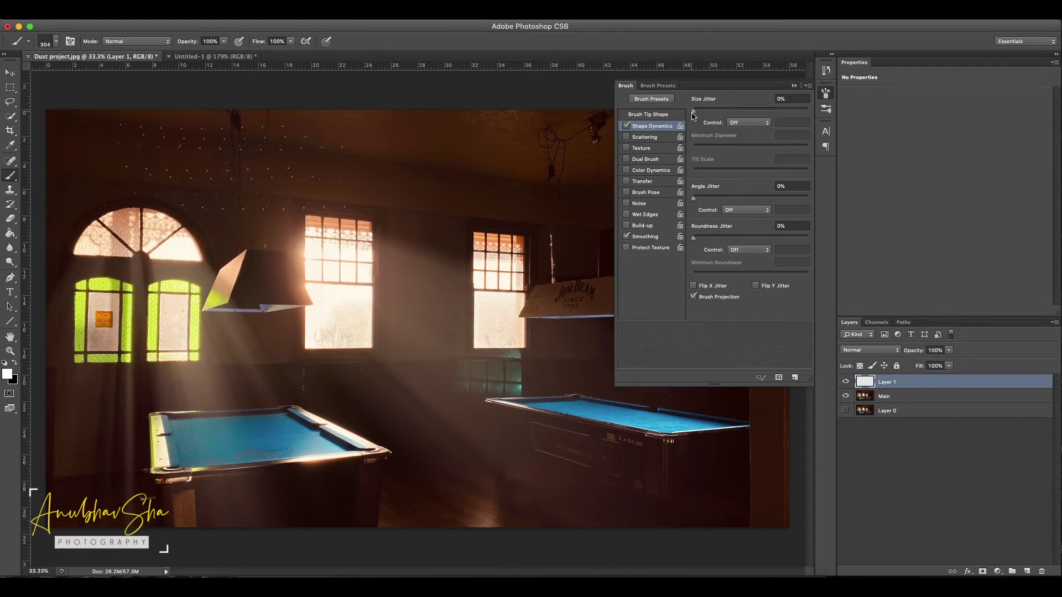
left_click_drag(695, 111, 812, 111)
left_click_drag(694, 198, 824, 202)
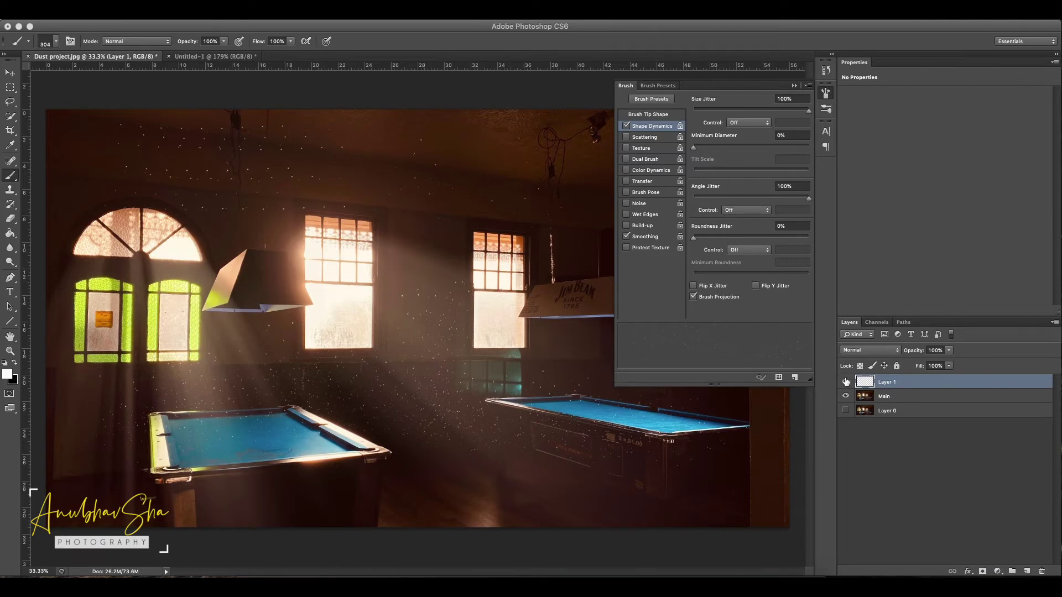
- Replace the test dust layer with a new empty layer and compare dust dabs with Shape Dynamics off and on
left_click(897, 382)
key("BackSpace")
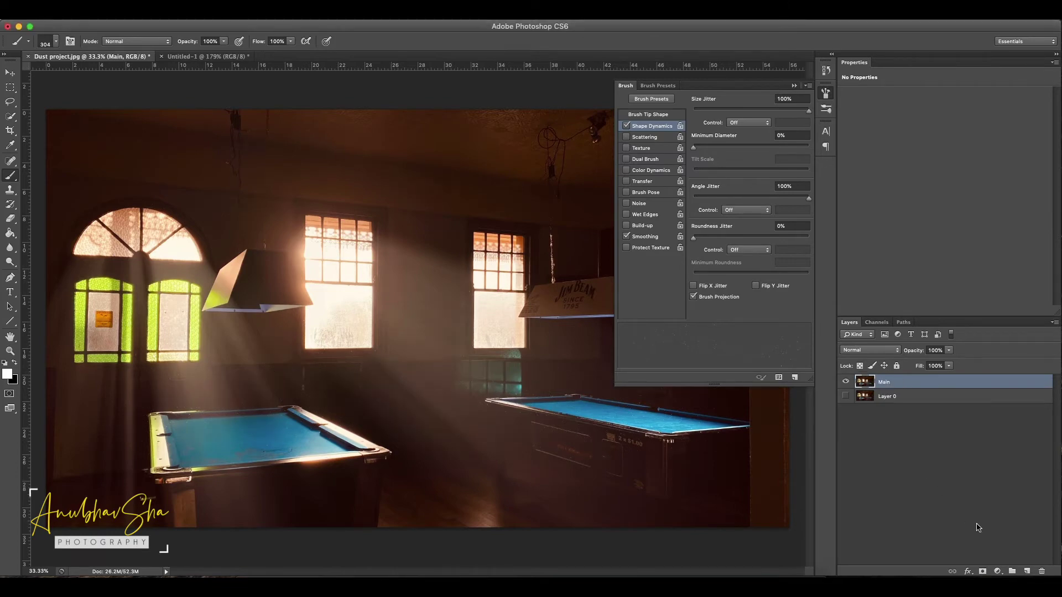
left_click(1026, 570)
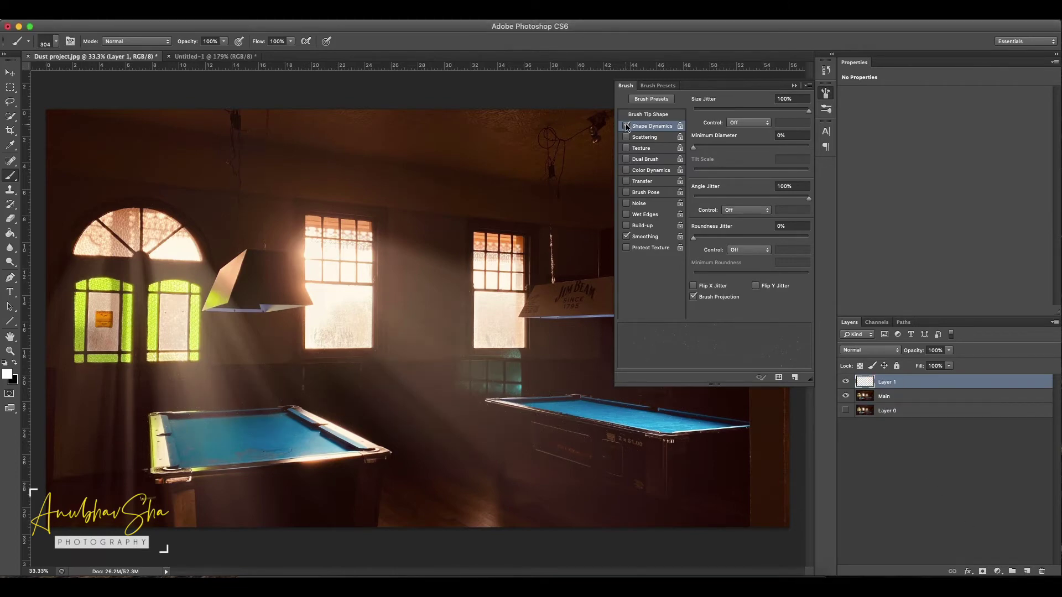
left_click(627, 126)
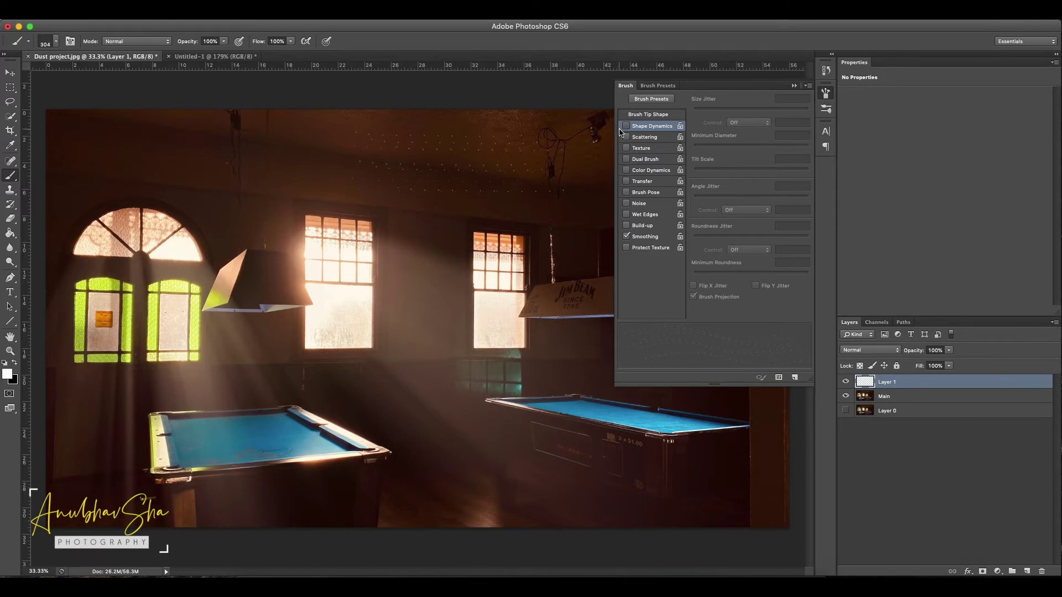
left_click(626, 126)
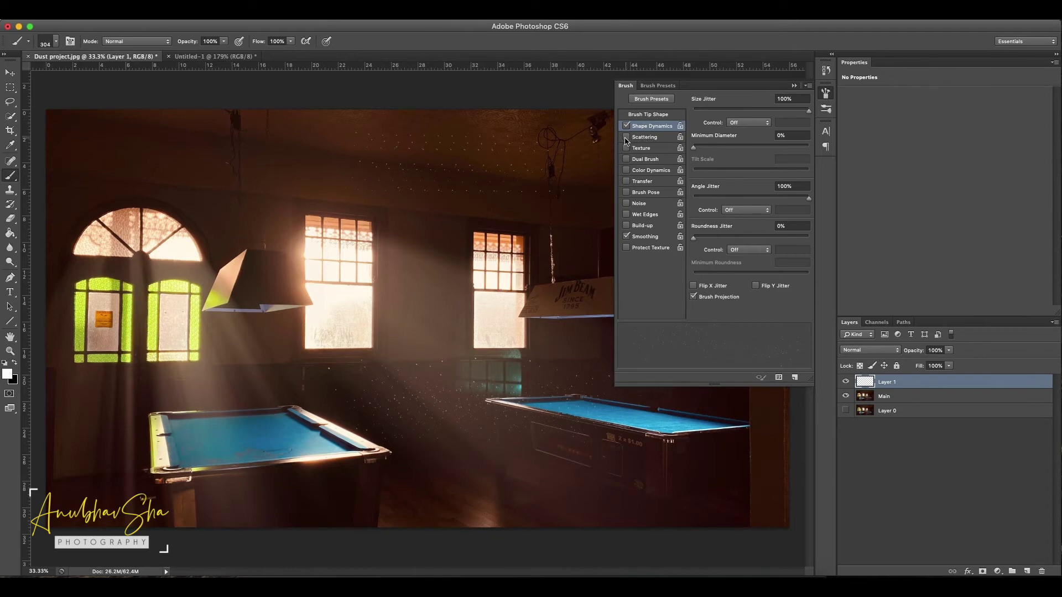
- Enable Scattering for the brush with scatter 411% and count 5, and paint test dust across the photo
left_click(625, 137)
left_click(662, 137)
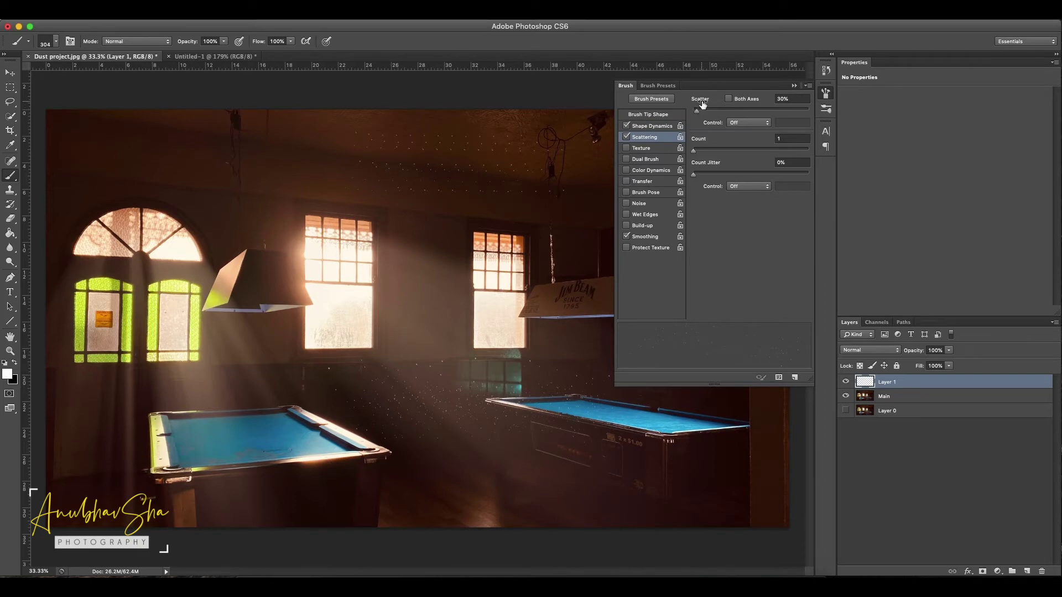
left_click(725, 110)
left_click_drag(718, 150, 724, 151)
left_click(827, 92)
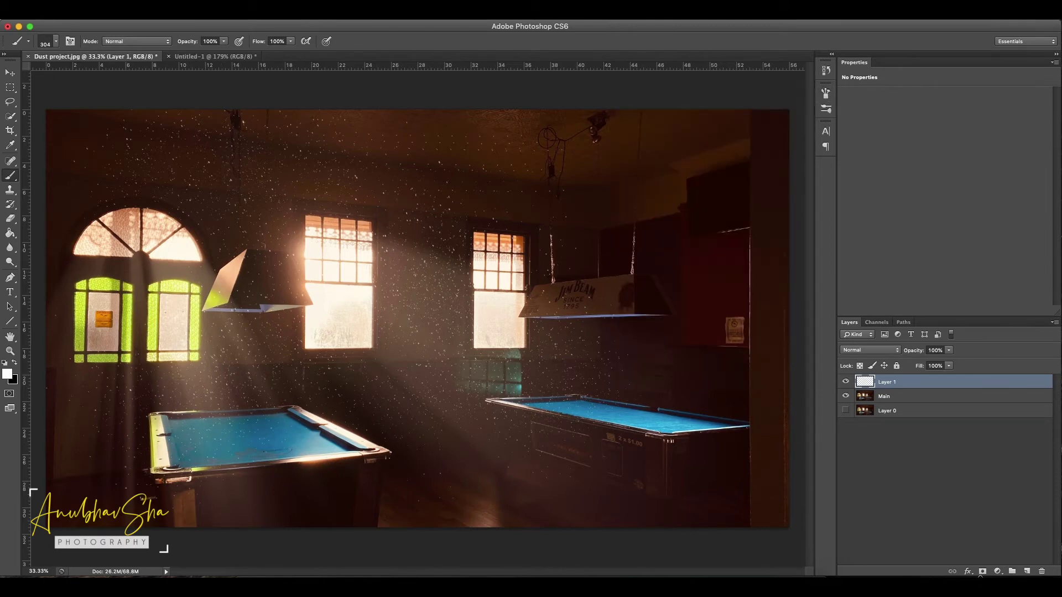
- Replace the test layer with an empty one and paint dust in the window's sampled warm colour at about 175 px
key("Delete")
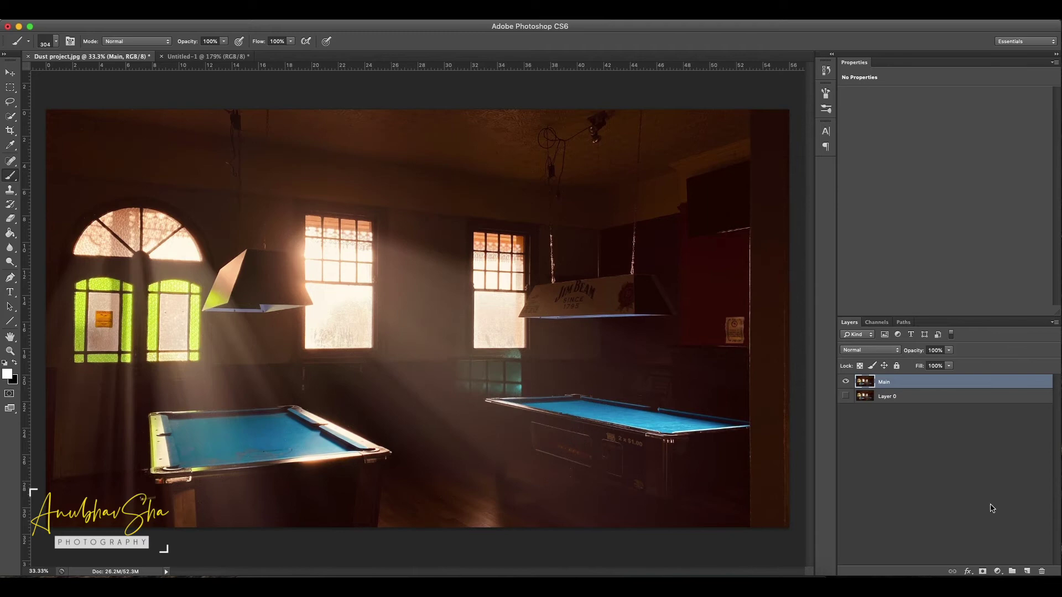
left_click(1024, 571)
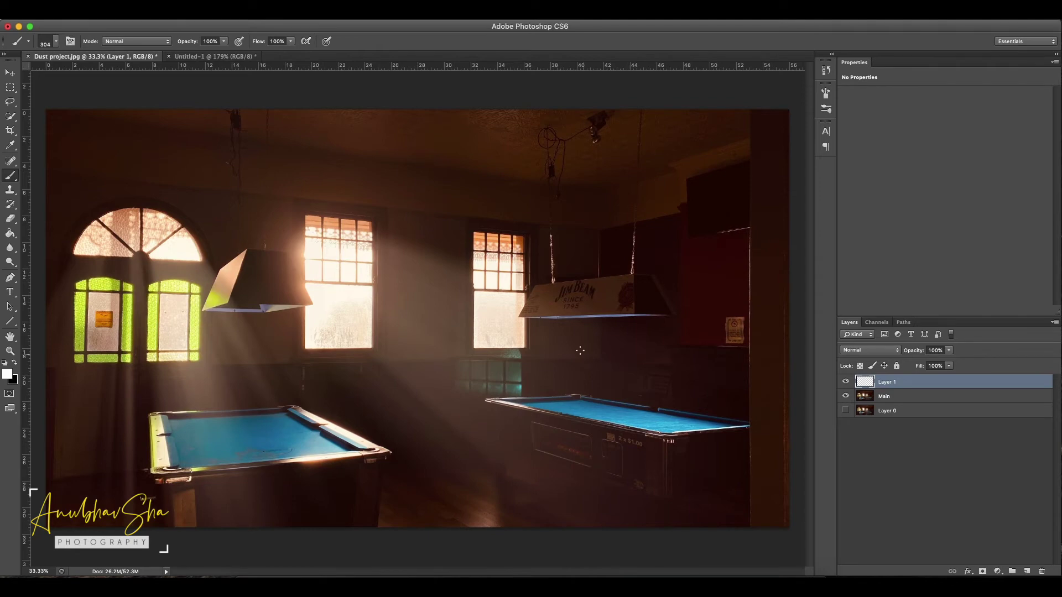
left_click(305, 247, "alt")
left_click(305, 247, "alt")
key("bracketleft")
key("bracketleft")
key("bracketleft")
key("bracketleft")
- Set the brush's Scattering to 282% scatter with a count of 9
left_click(826, 109)
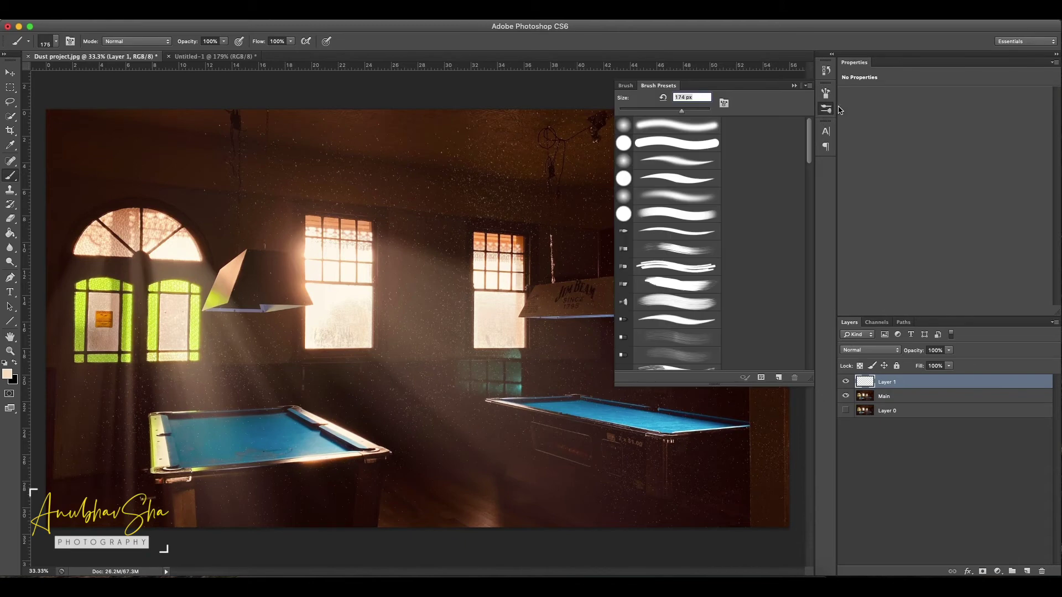
left_click(826, 109)
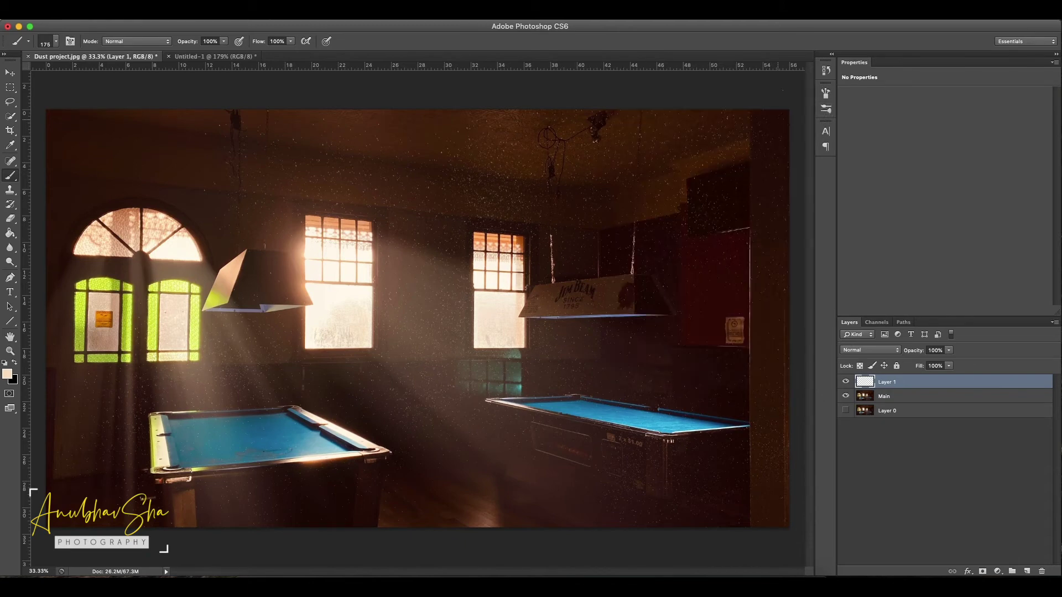
left_click(825, 109)
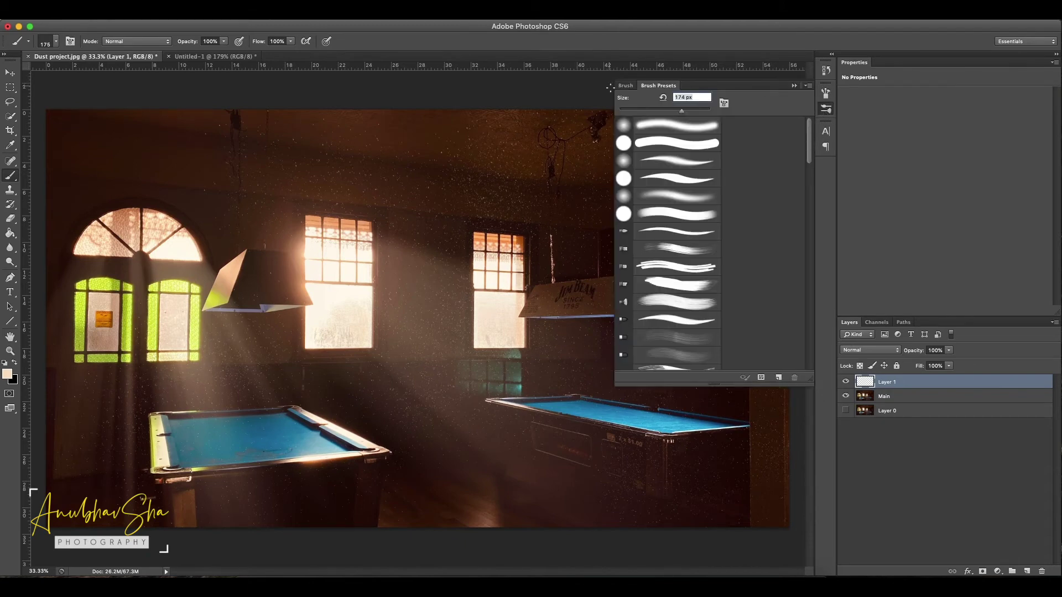
left_click(626, 87)
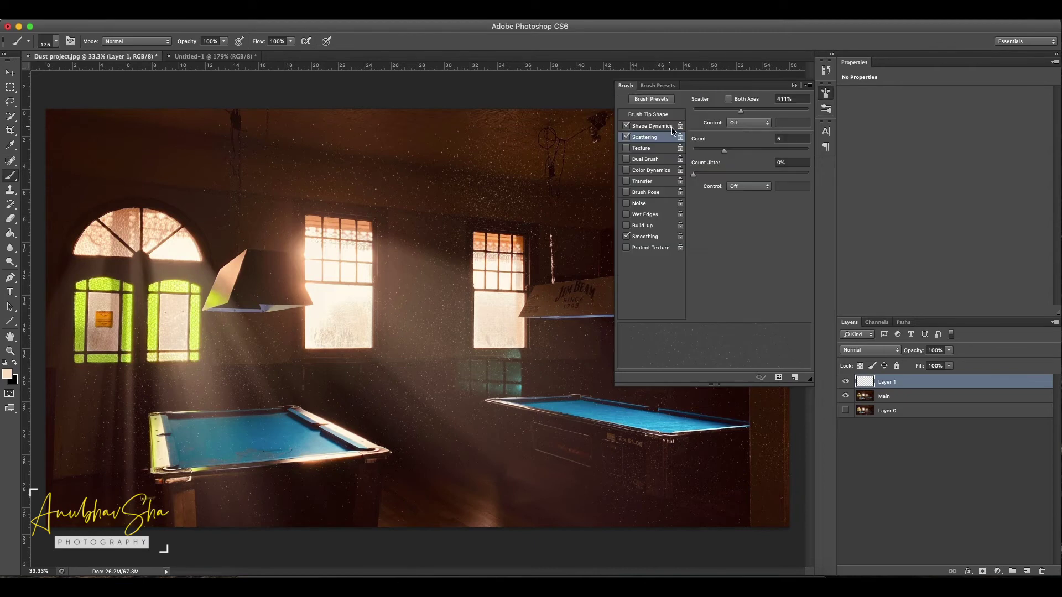
left_click_drag(724, 151, 754, 152)
left_click_drag(747, 113, 726, 111)
- Save the current brush with its size as a new preset named Dust and check it among the brush presets
left_click(808, 86)
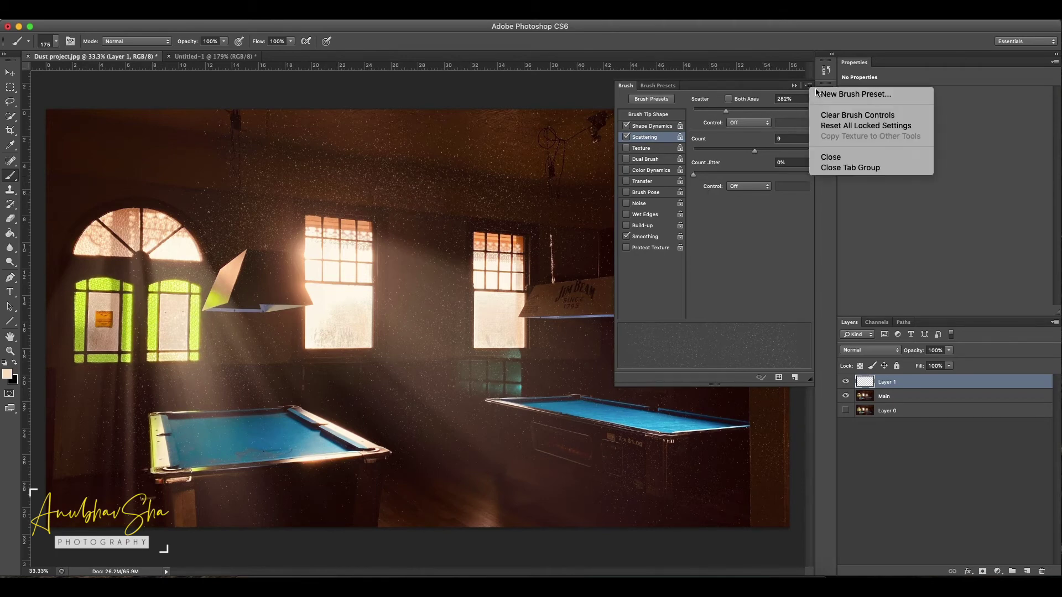
left_click(817, 97)
key("BackSpace")
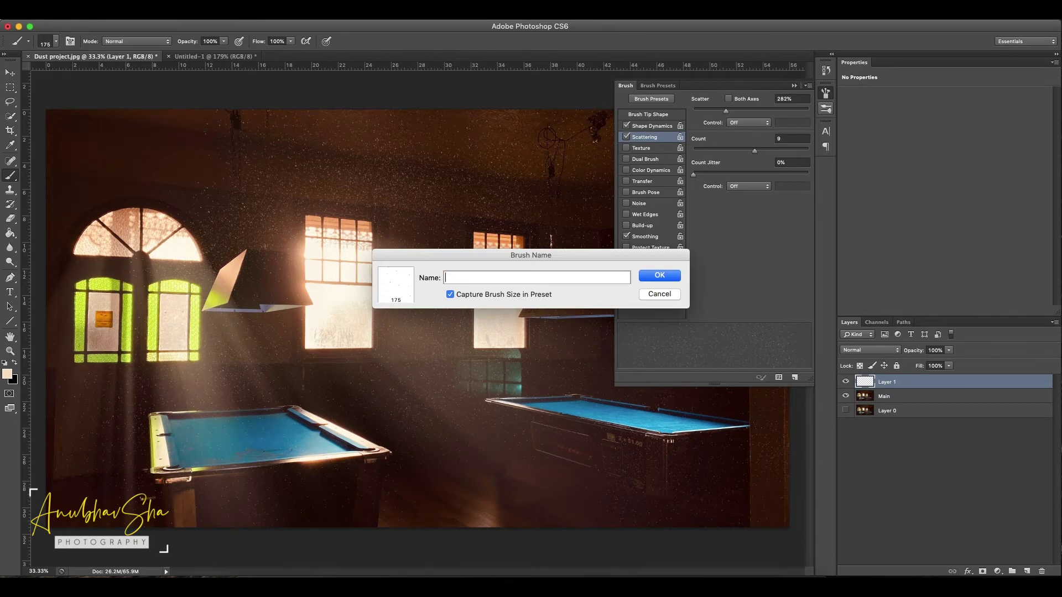
type("Dust")
key("Return")
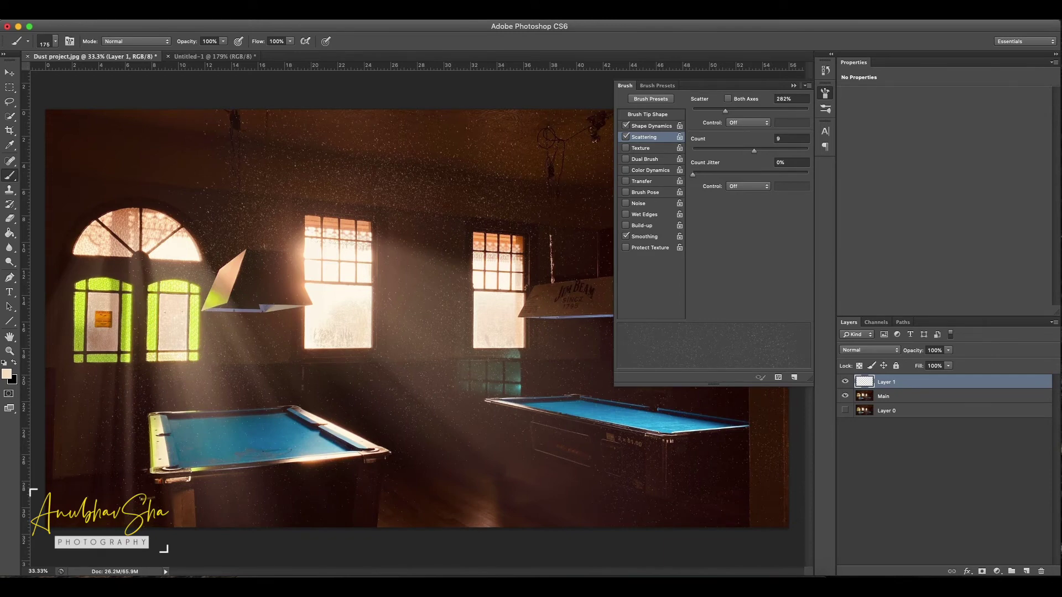
left_click(55, 41)
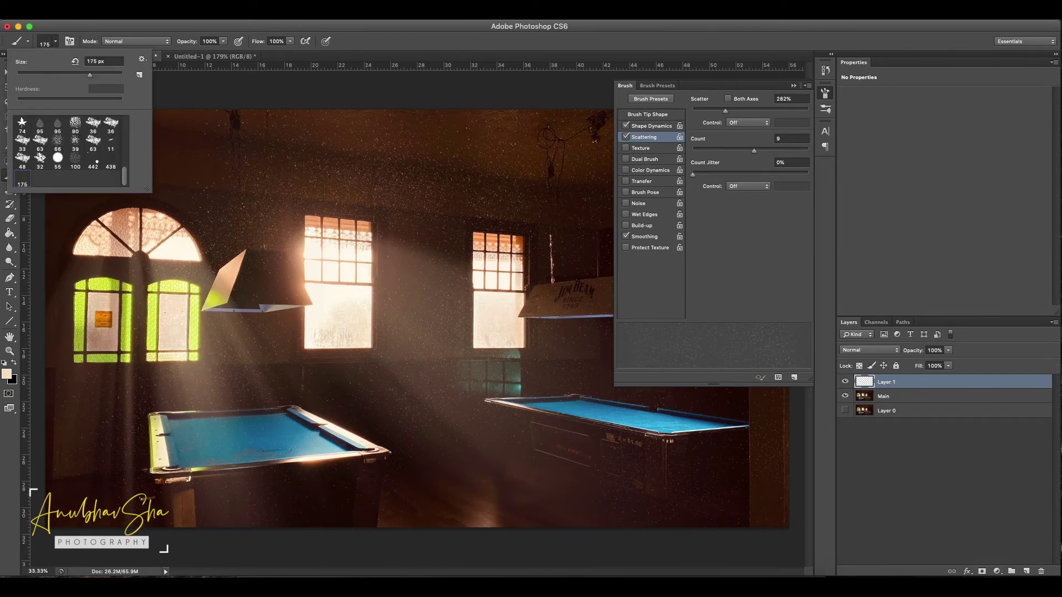
scroll(71, 149, "up", 10)
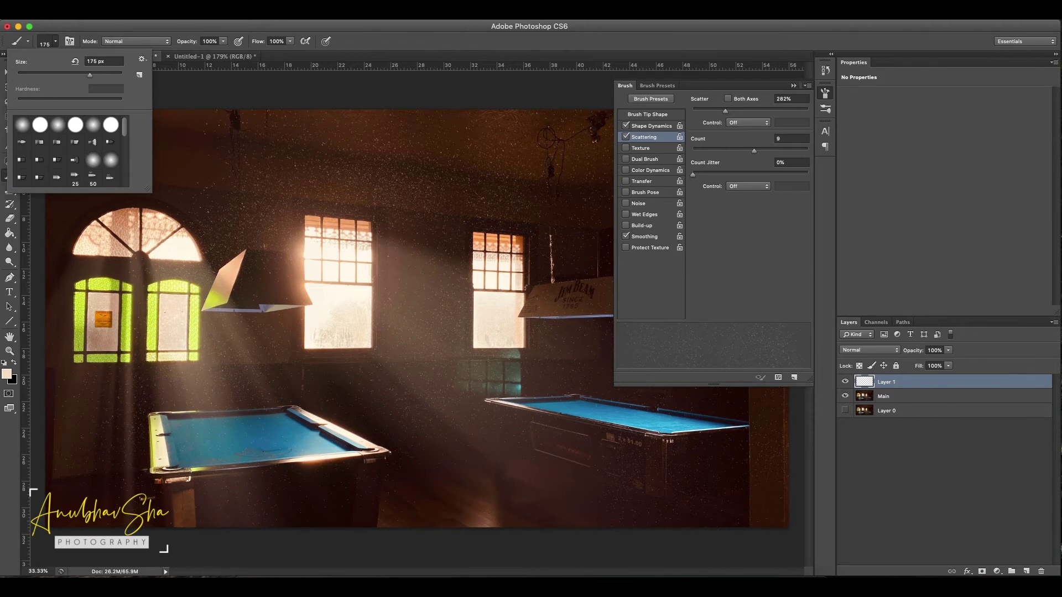
scroll(71, 149, "down", 5)
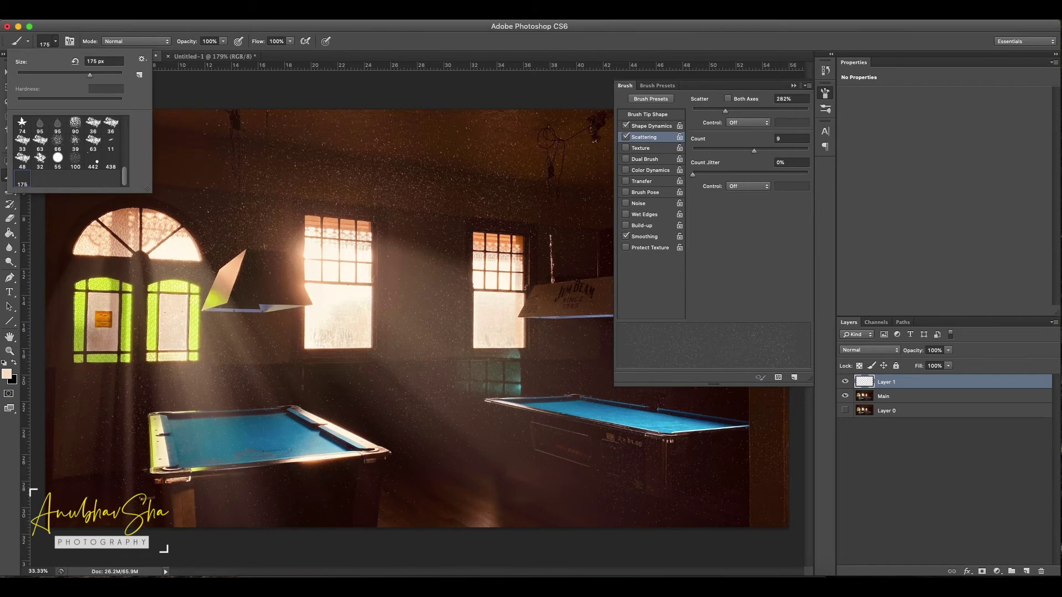
left_click(298, 205)
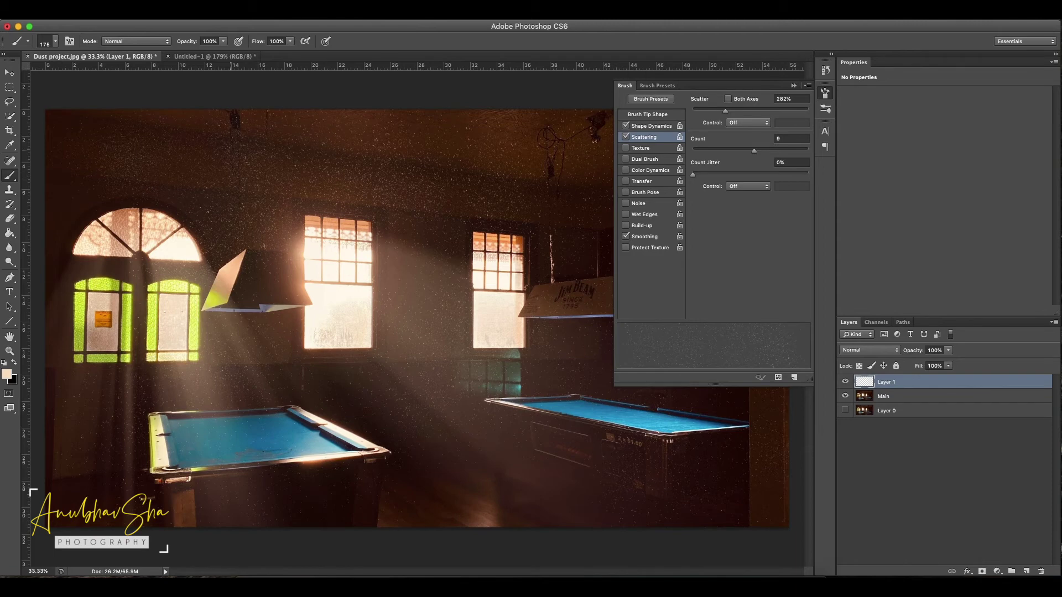
- Paint warm dust specks across the room, adding some below the hanging lamp at 94% opacity with sizes of 52 to 119 px
left_click(825, 93)
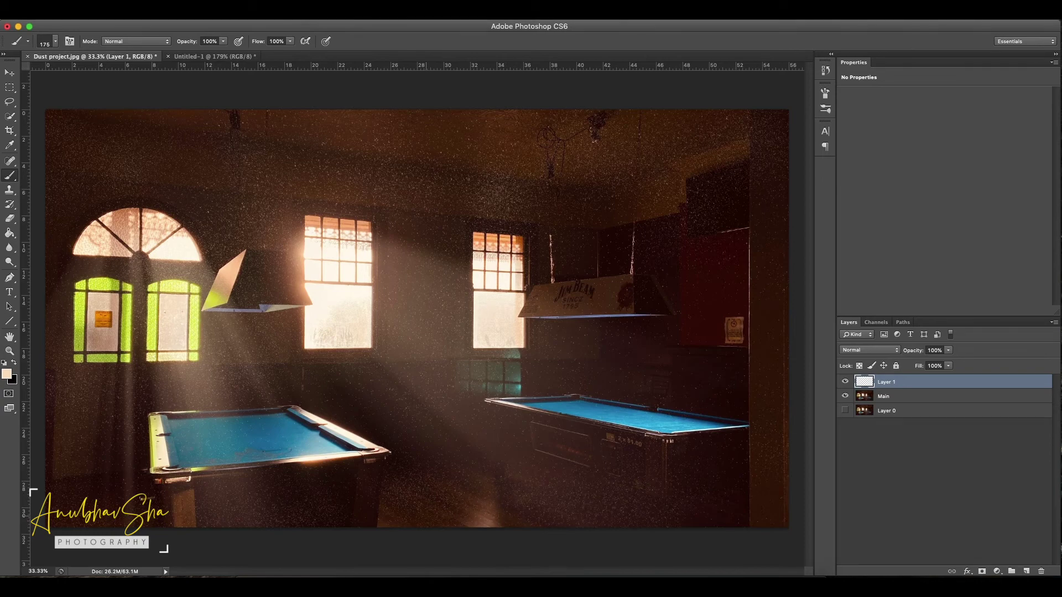
key("super+z")
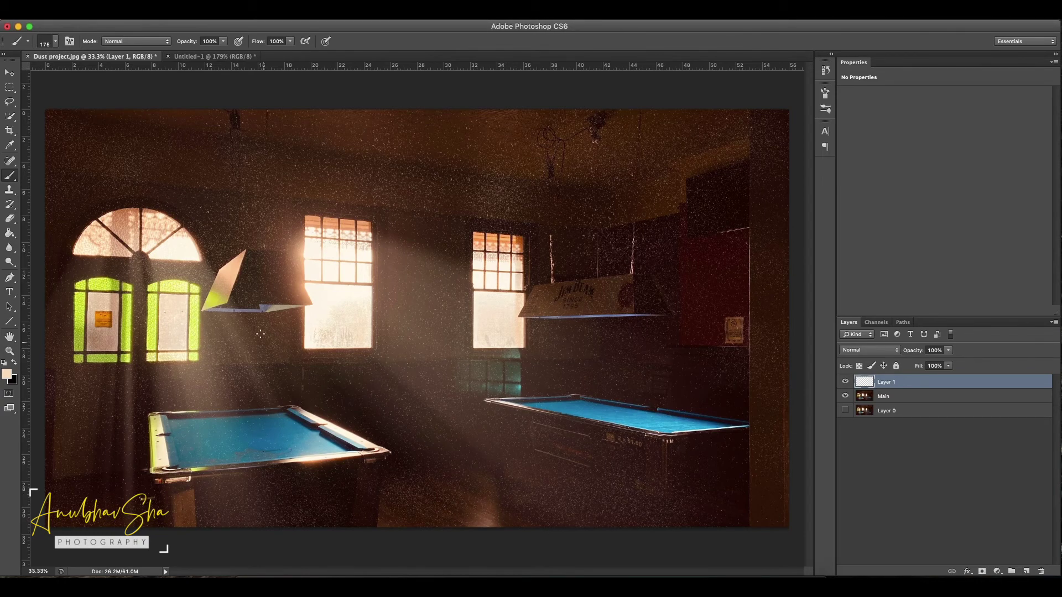
mouse_move(474, 335)
left_mouse_down()
mouse_move(492, 336)
mouse_move(429, 349)
left_mouse_up()
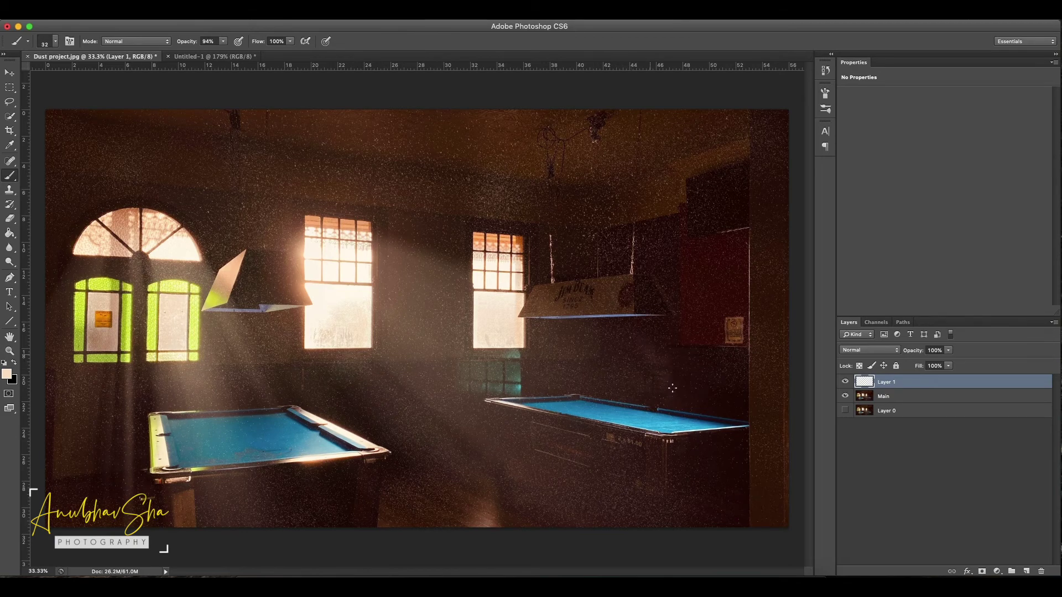
left_click_drag(637, 374, 659, 373)
left_click(635, 336)
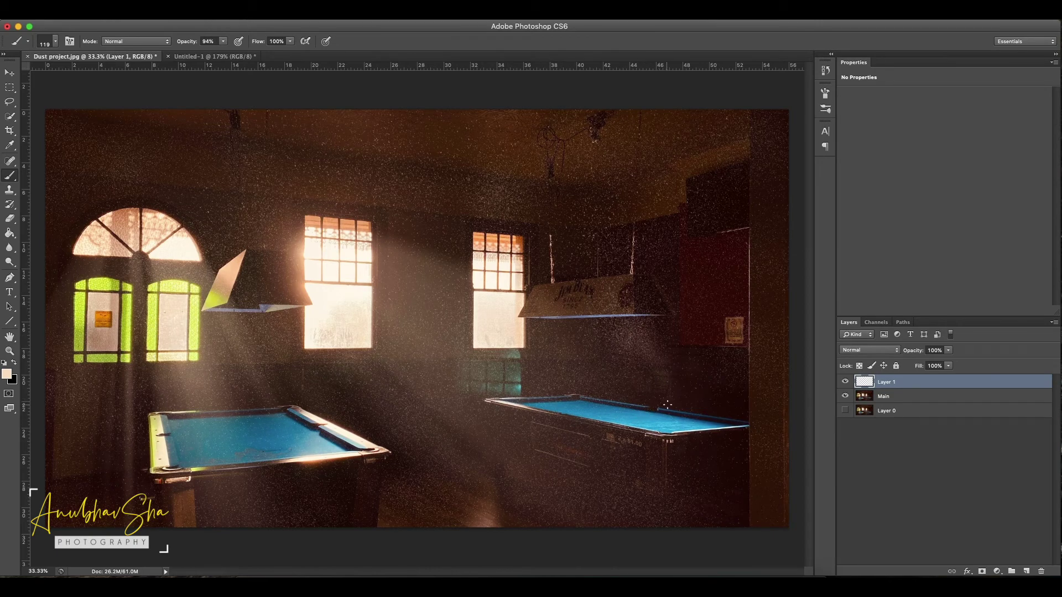
- Add a layer mask to Layer 1 and set up a black soft round brush at 52% opacity
left_click(982, 572)
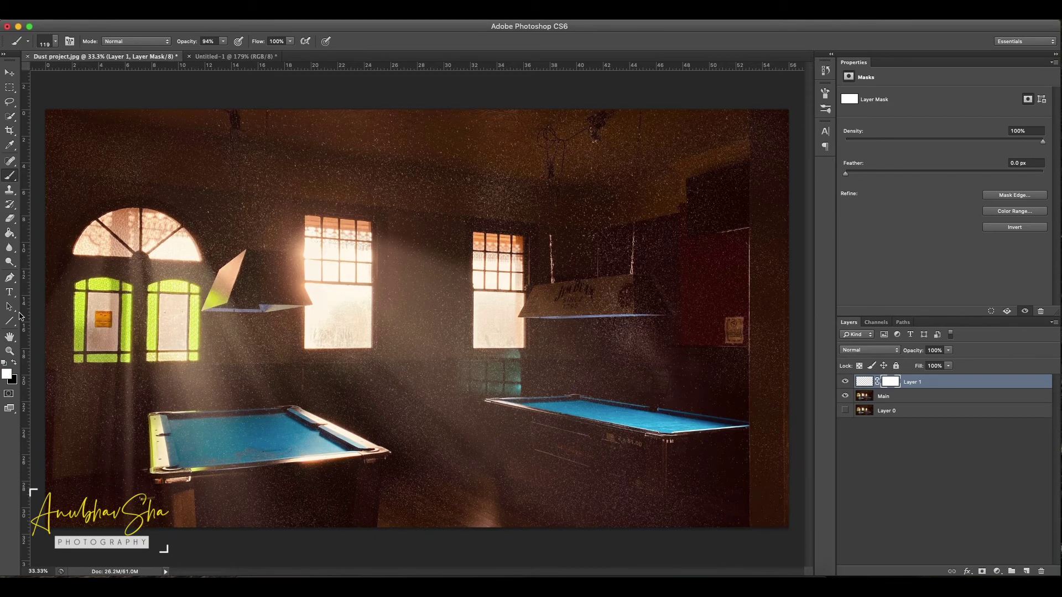
left_click(13, 362)
left_click(49, 41)
left_click(914, 294)
mouse_move(434, 259)
left_mouse_down()
mouse_move(445, 265)
mouse_move(448, 251)
left_mouse_up()
left_click(221, 41)
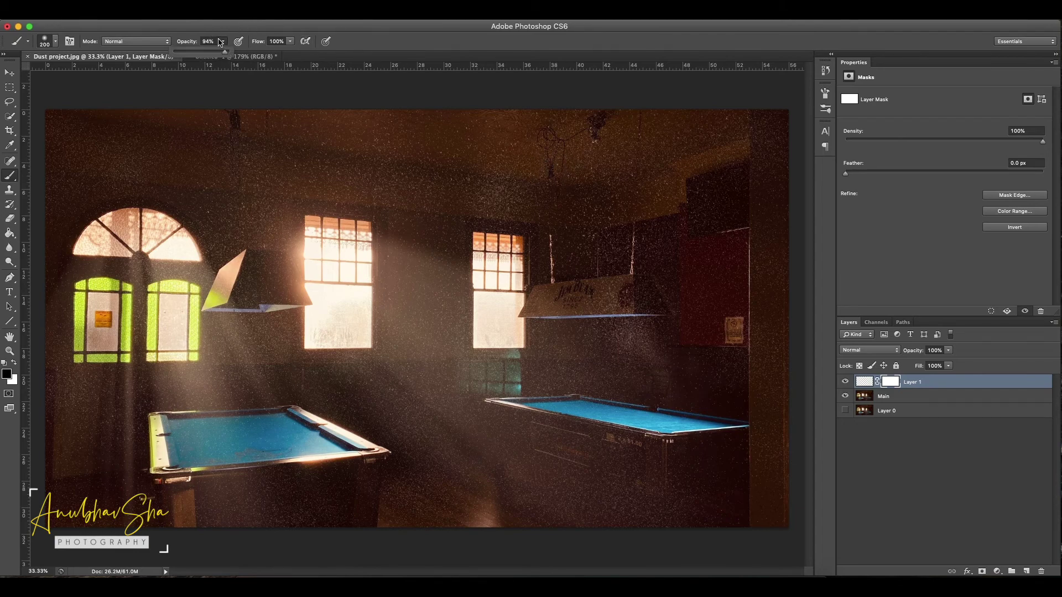
left_click_drag(199, 54, 202, 54)
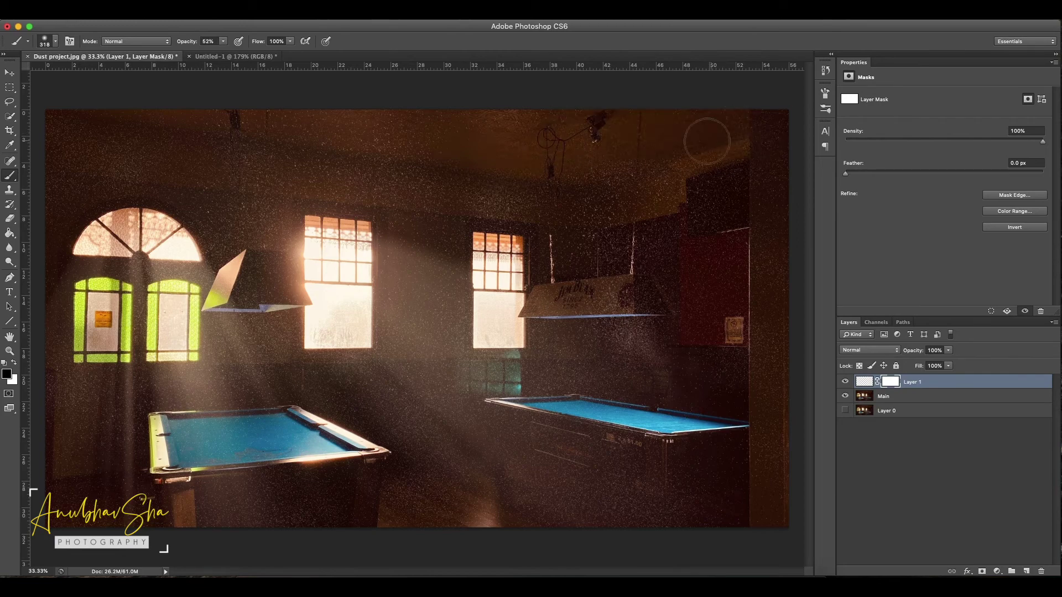
- Mask the dust along the ceiling and upper left wall with the 318 px brush, raising its opacity to 72%
left_click_drag(547, 214, 480, 194)
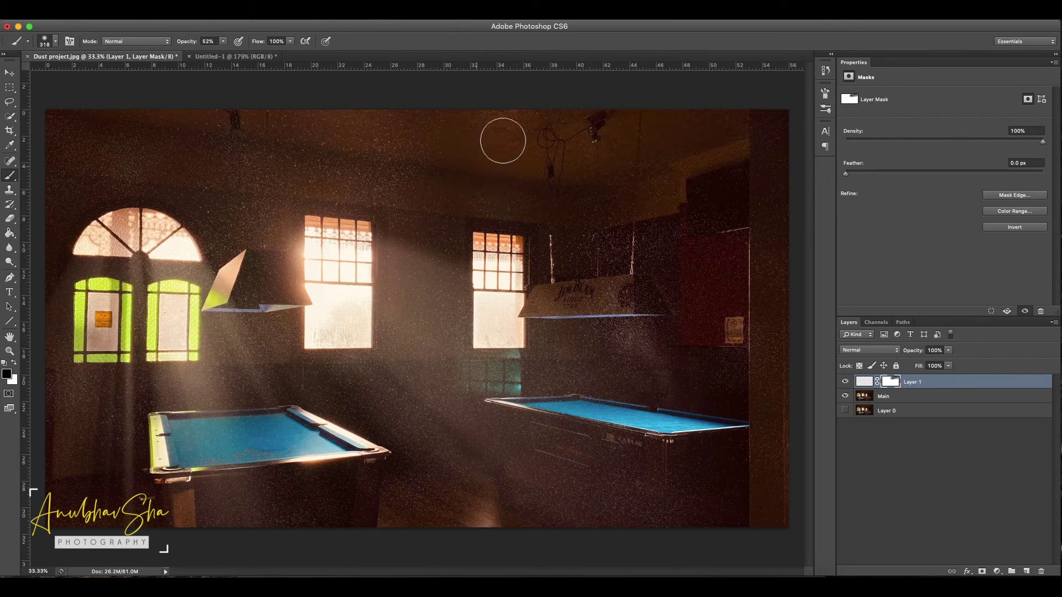
left_click(222, 42)
left_click_drag(223, 54, 233, 54)
mouse_move(317, 130)
left_mouse_down()
mouse_move(194, 138)
mouse_move(253, 135)
mouse_move(76, 128)
mouse_move(91, 125)
mouse_move(127, 123)
mouse_move(157, 148)
mouse_move(72, 157)
mouse_move(100, 149)
mouse_move(57, 129)
mouse_move(23, 130)
mouse_move(20, 141)
mouse_move(56, 165)
mouse_move(115, 171)
mouse_move(51, 225)
mouse_move(21, 284)
mouse_move(24, 257)
mouse_move(54, 213)
mouse_move(134, 178)
mouse_move(189, 173)
mouse_move(43, 129)
mouse_move(75, 112)
mouse_move(221, 168)
mouse_move(220, 203)
mouse_move(195, 196)
mouse_move(243, 215)
mouse_move(292, 209)
mouse_move(254, 275)
mouse_move(253, 285)
mouse_move(278, 276)
mouse_move(281, 292)
mouse_move(260, 291)
mouse_move(274, 264)
mouse_move(447, 223)
mouse_move(431, 217)
mouse_move(422, 220)
mouse_move(456, 246)
mouse_move(361, 194)
mouse_move(308, 197)
mouse_move(356, 189)
mouse_move(282, 188)
mouse_move(262, 208)
mouse_move(229, 213)
mouse_move(220, 182)
mouse_move(249, 216)
mouse_move(276, 222)
mouse_move(216, 236)
mouse_move(225, 242)
mouse_move(135, 191)
mouse_move(47, 243)
left_mouse_up()
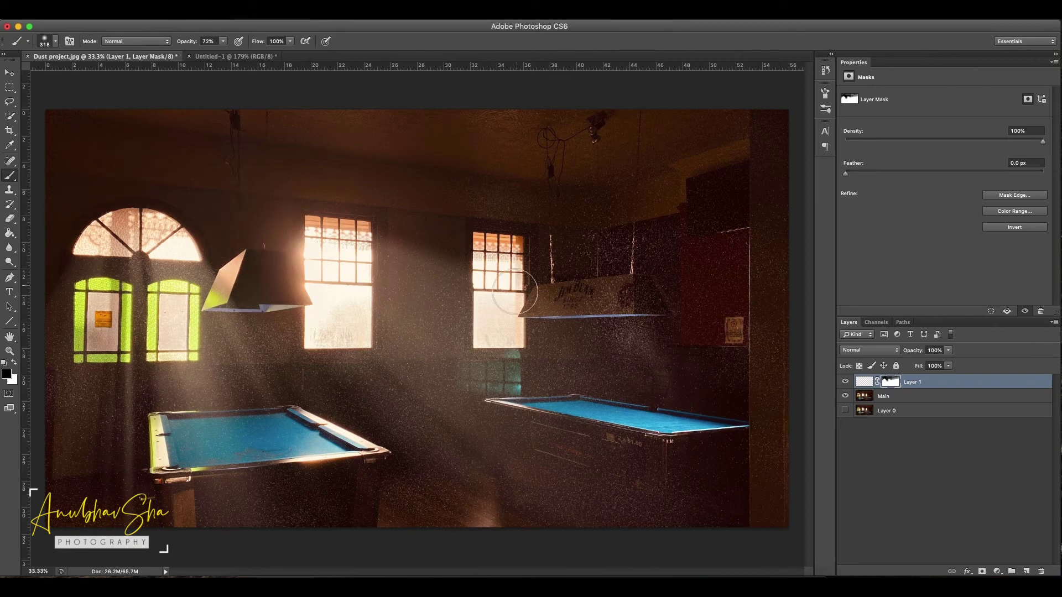
- Mask the dust off the Jim Beam lampshade and the right-hand wall using a smaller brush at a higher opacity
key("bracketleft")
key("bracketleft")
key("bracketleft")
key("bracketleft")
key("bracketleft")
key("bracketleft")
left_click_drag(572, 208, 612, 208)
left_click_drag(223, 41, 231, 43)
mouse_move(512, 146)
left_mouse_down()
mouse_move(629, 240)
mouse_move(543, 263)
mouse_move(575, 295)
mouse_move(651, 297)
left_mouse_up()
left_click_drag(623, 223, 668, 222)
mouse_move(668, 222)
left_mouse_down()
mouse_move(733, 111)
mouse_move(717, 303)
mouse_move(816, 287)
mouse_move(724, 356)
mouse_move(774, 436)
mouse_move(733, 404)
mouse_move(696, 458)
left_mouse_up()
- Soften the dust around the right pool table at lower brush opacity and restore some below the lampshade in white
left_click_drag(223, 41, 200, 43)
mouse_move(674, 446)
left_mouse_down()
mouse_move(557, 332)
mouse_move(635, 345)
left_mouse_up()
key("x")
left_click_drag(650, 290, 594, 281)
left_click_drag(612, 347, 624, 347)
- Mask the dust in black around the right window, above the arched door and on the floor near the left table
key("x")
left_click_drag(418, 328, 496, 311)
left_click_drag(532, 216, 507, 216)
left_click_drag(508, 216, 474, 242)
left_click_drag(258, 207, 155, 211)
left_click_drag(280, 506, 367, 507)
mouse_move(474, 460)
left_mouse_down()
mouse_move(489, 460)
mouse_move(451, 389)
left_mouse_up()
- Try to restore dust across the upper right of the room with a white 804 px brush at 62% opacity
left_click(13, 363)
left_click(222, 42)
left_click(235, 53)
left_click_drag(562, 170, 763, 227)
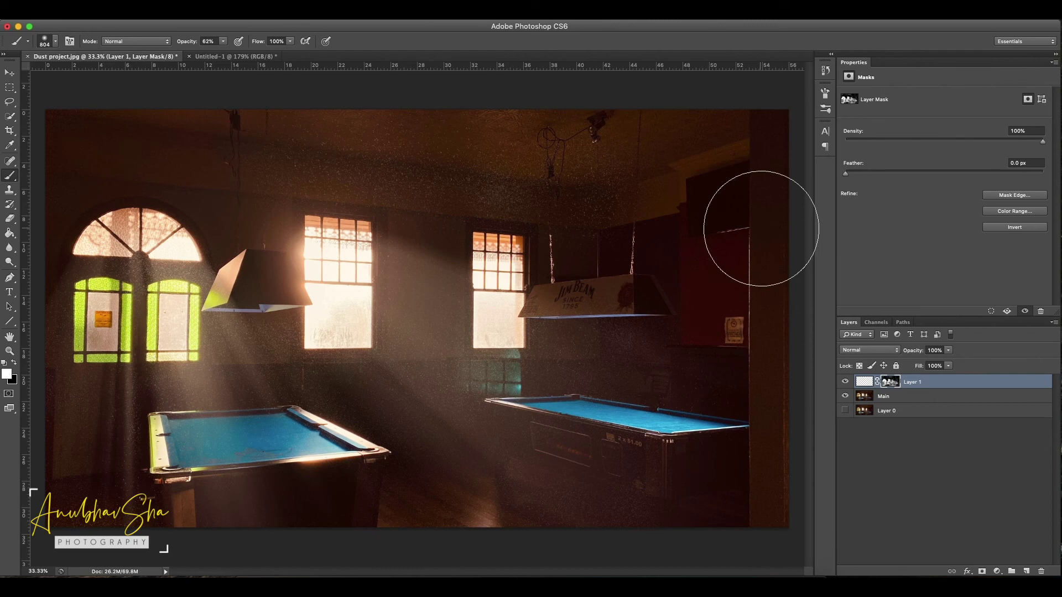
- Faintly bring dust back in the upper left and on the right side with the white brush, lowering its opacity to 12%
left_click(222, 42)
left_click(206, 53)
left_click_drag(263, 156, 228, 142)
left_click(223, 41)
left_click(194, 53)
left_click_drag(718, 229, 700, 418)
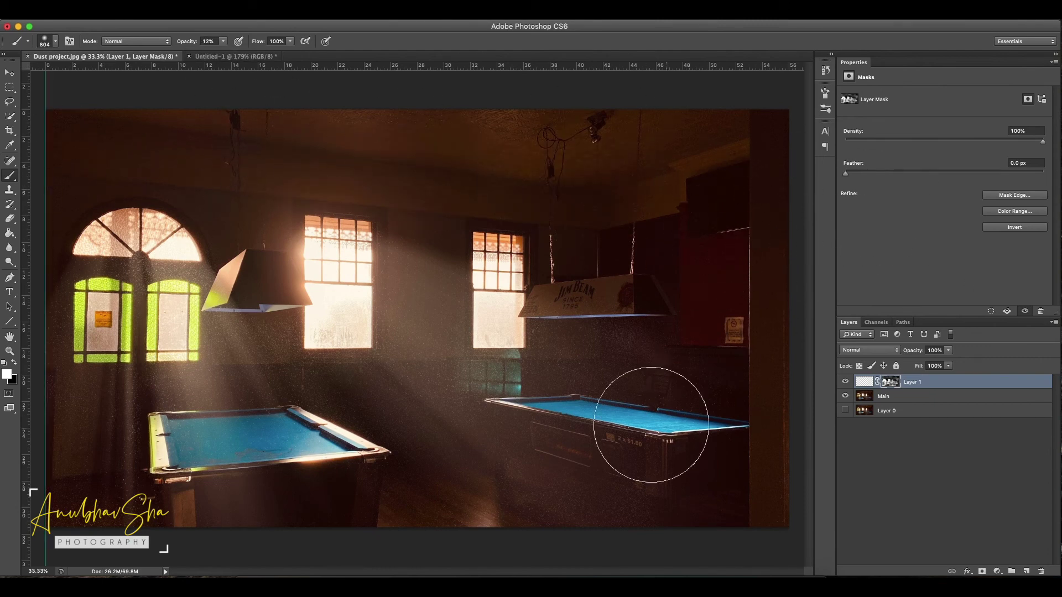
- Set Layer 1's opacity to 83% and compare the photo with the dust layer hidden and shown
left_click_drag(915, 353, 962, 353)
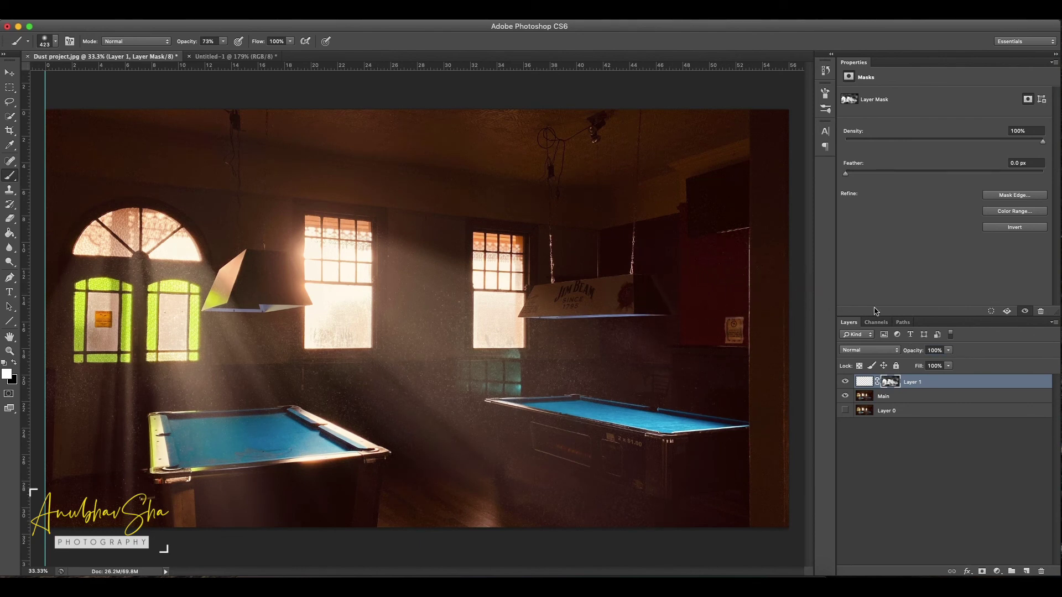
left_click_drag(920, 352, 915, 354)
left_click_drag(918, 355, 917, 354)
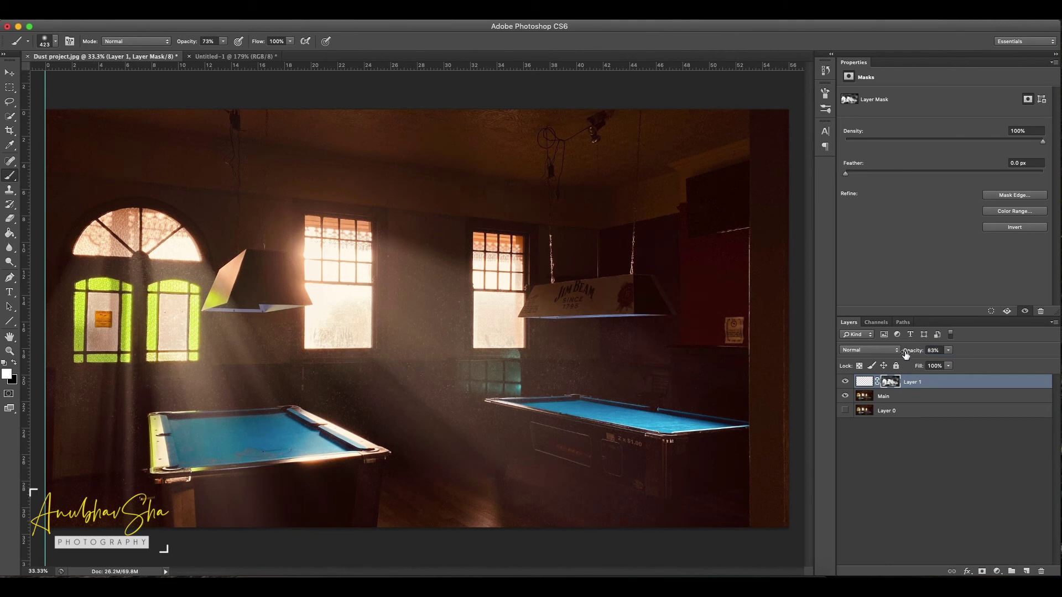
left_click(845, 382)
left_click(845, 383)
left_click(844, 382)
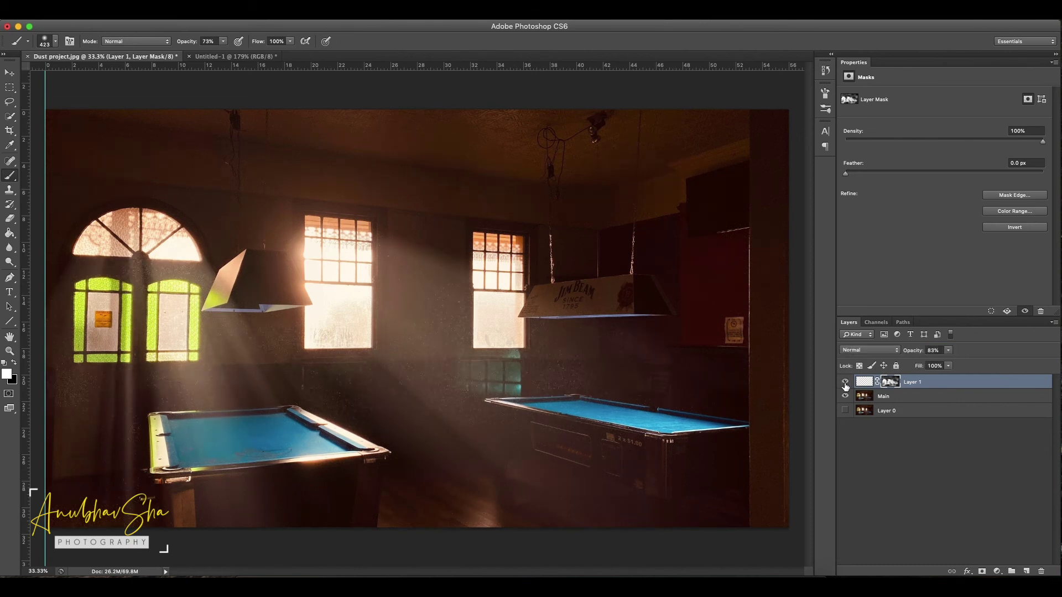